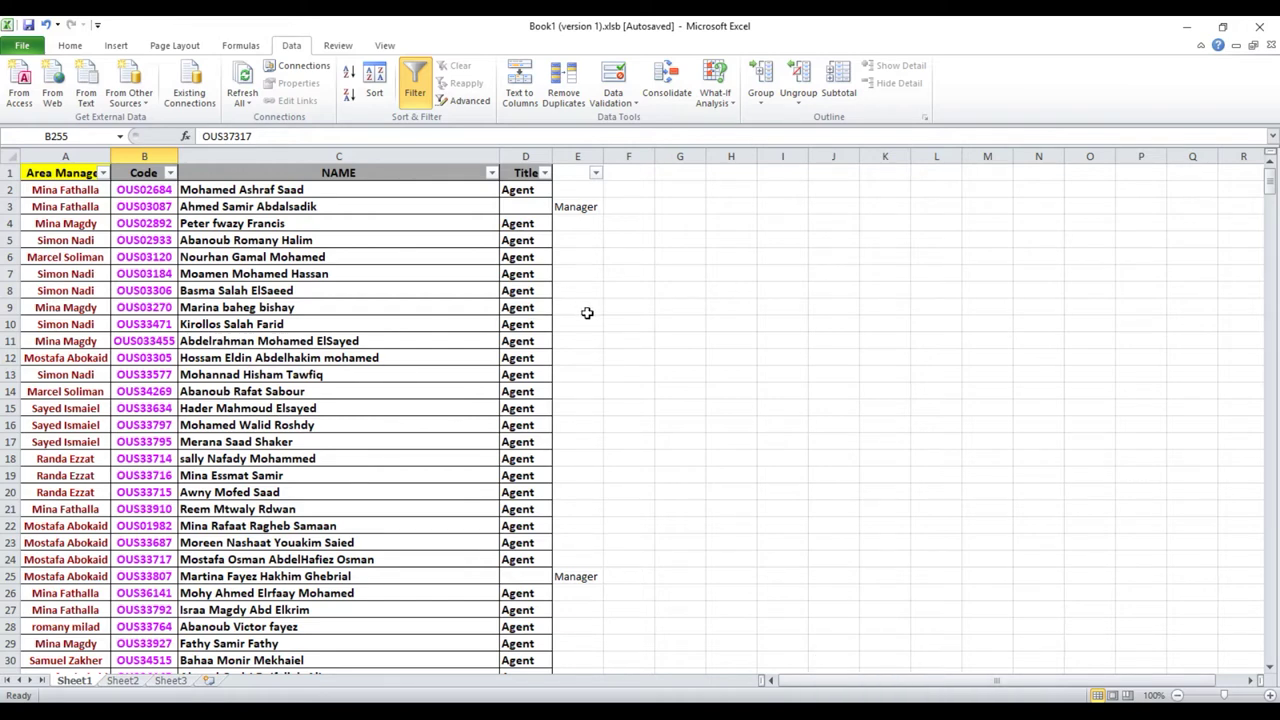
Inspect the Area Manager, Code, NAME, Title and E columns, including the empty Title cell D3
click(89, 156)
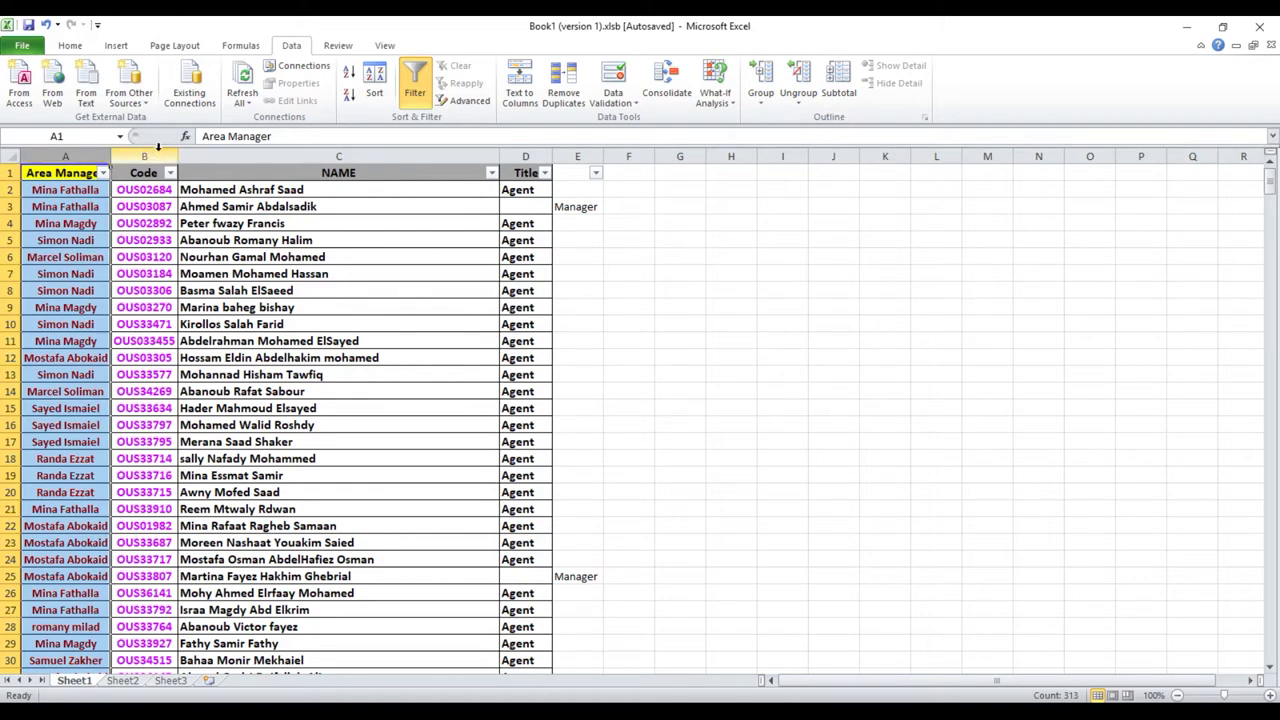
click(158, 150)
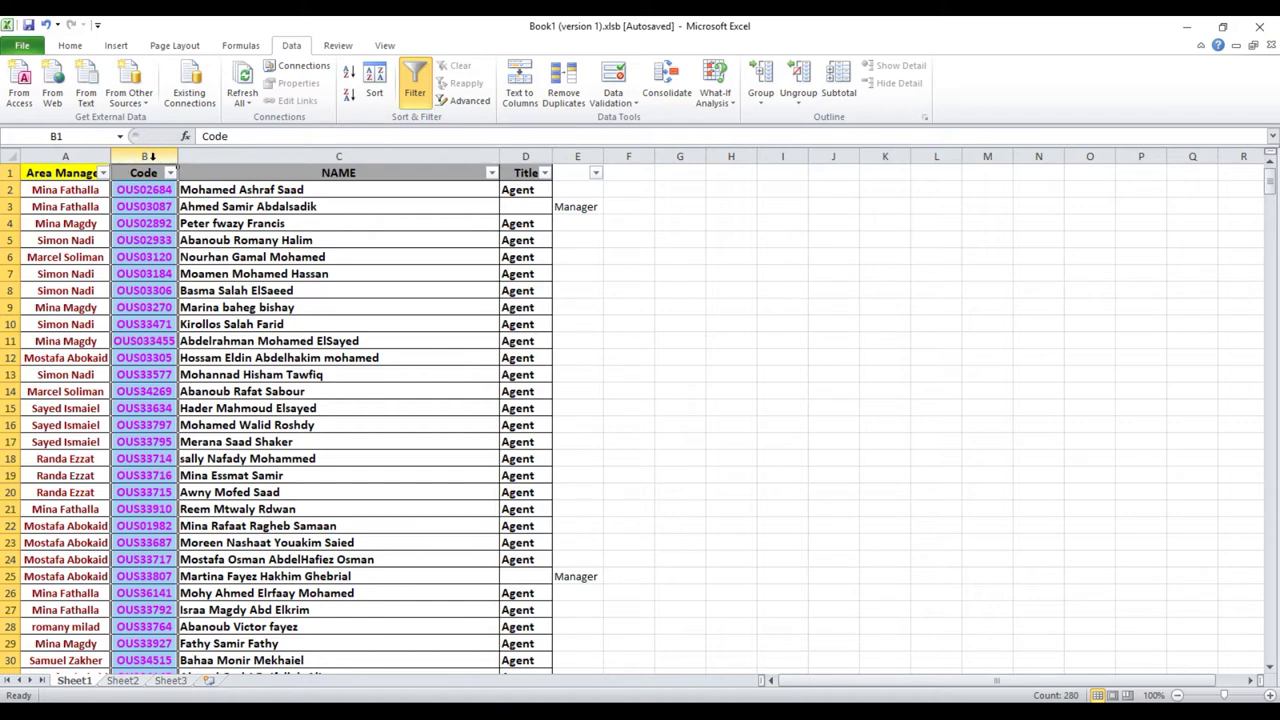
click(245, 156)
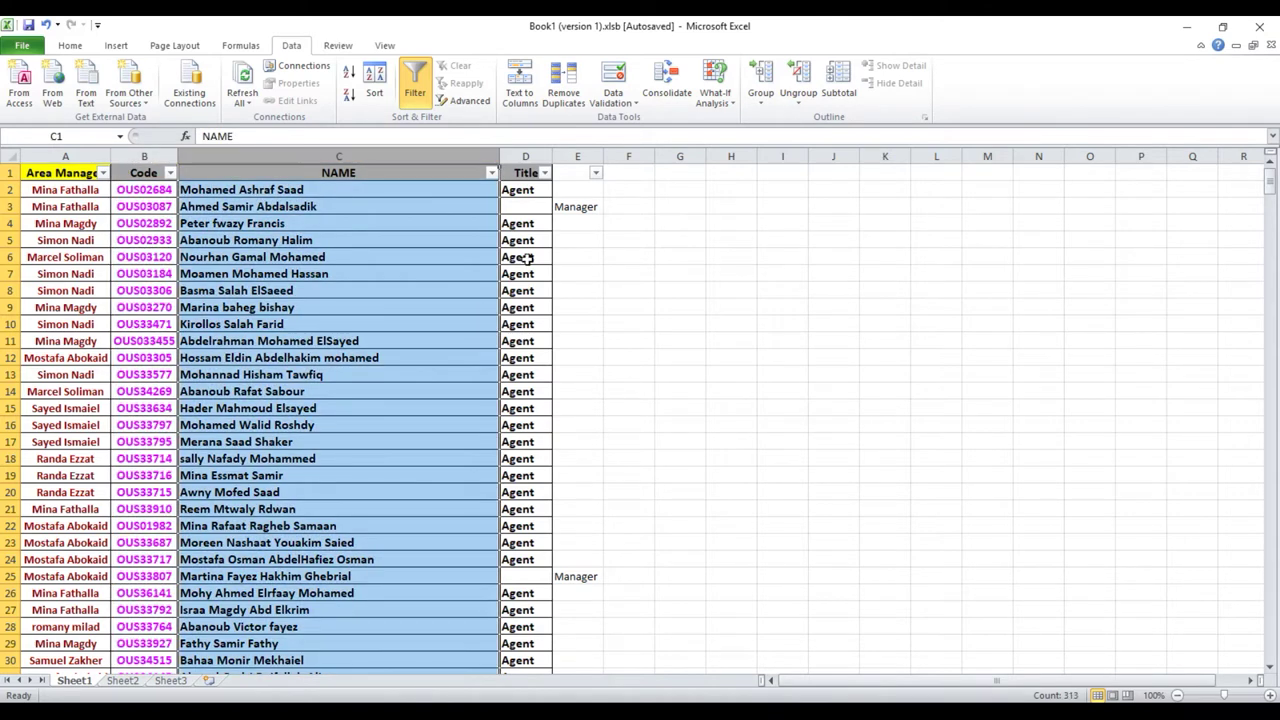
click(537, 152)
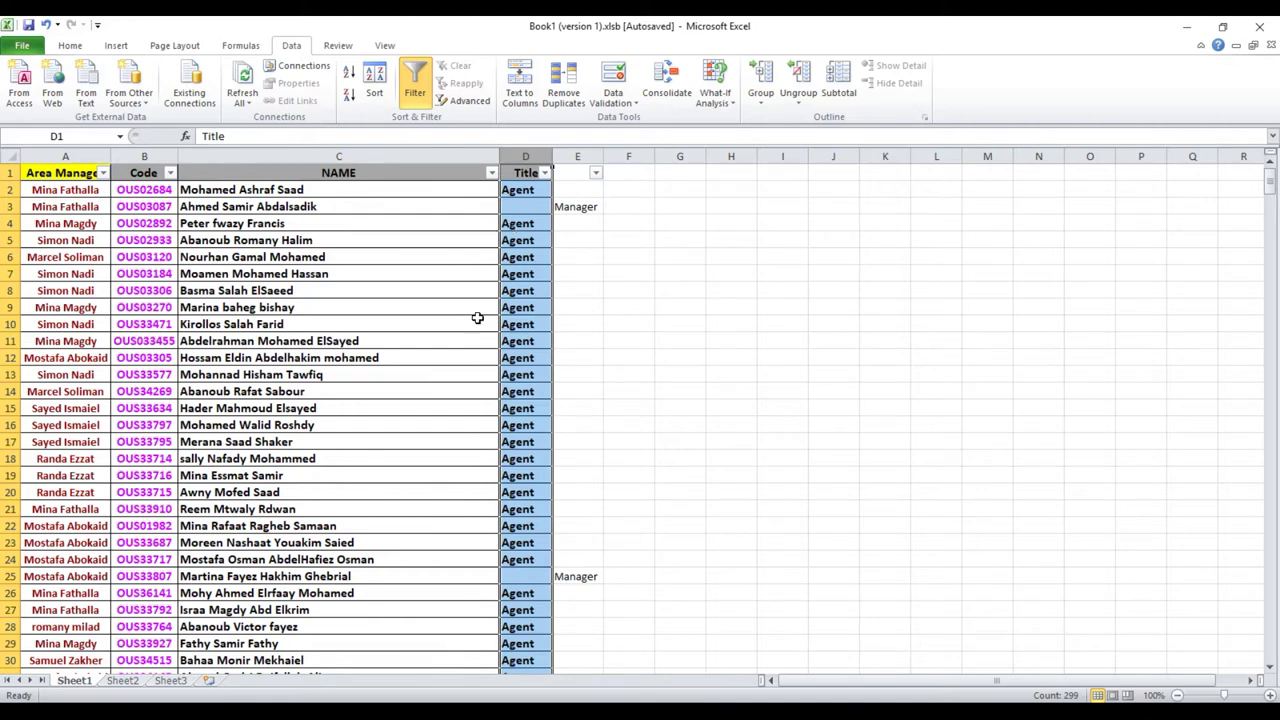
click(533, 207)
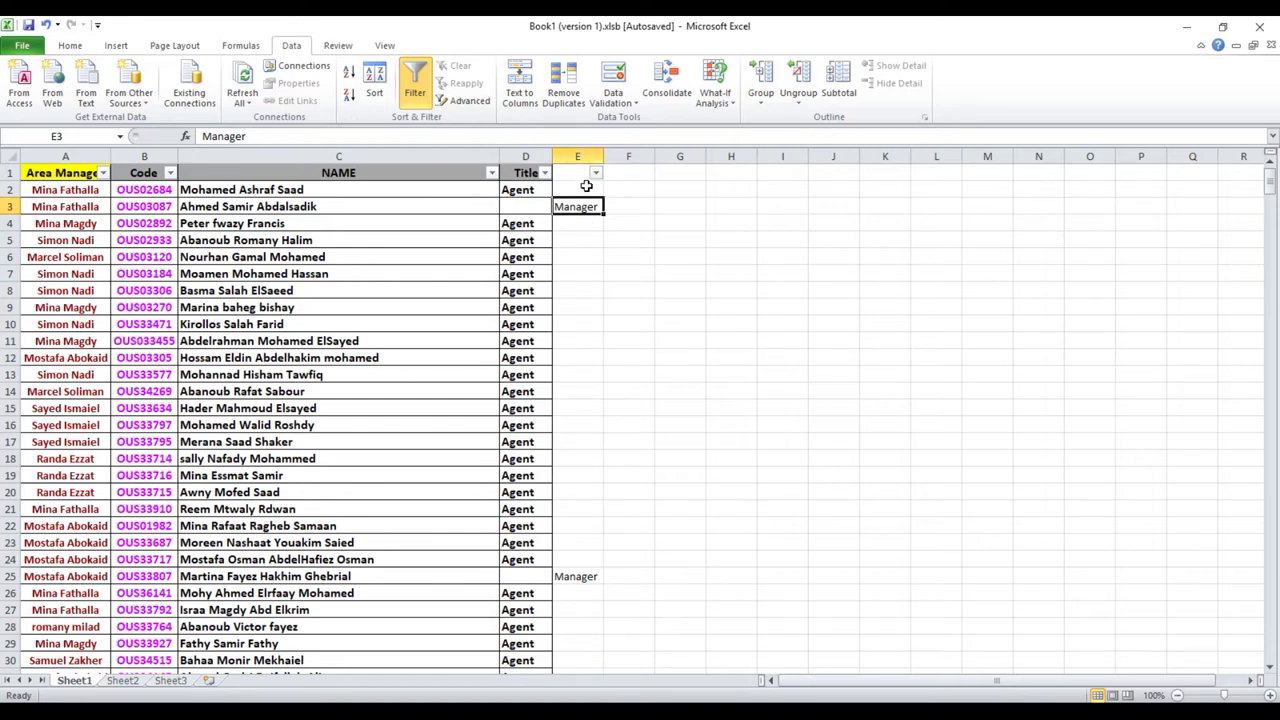
click(577, 156)
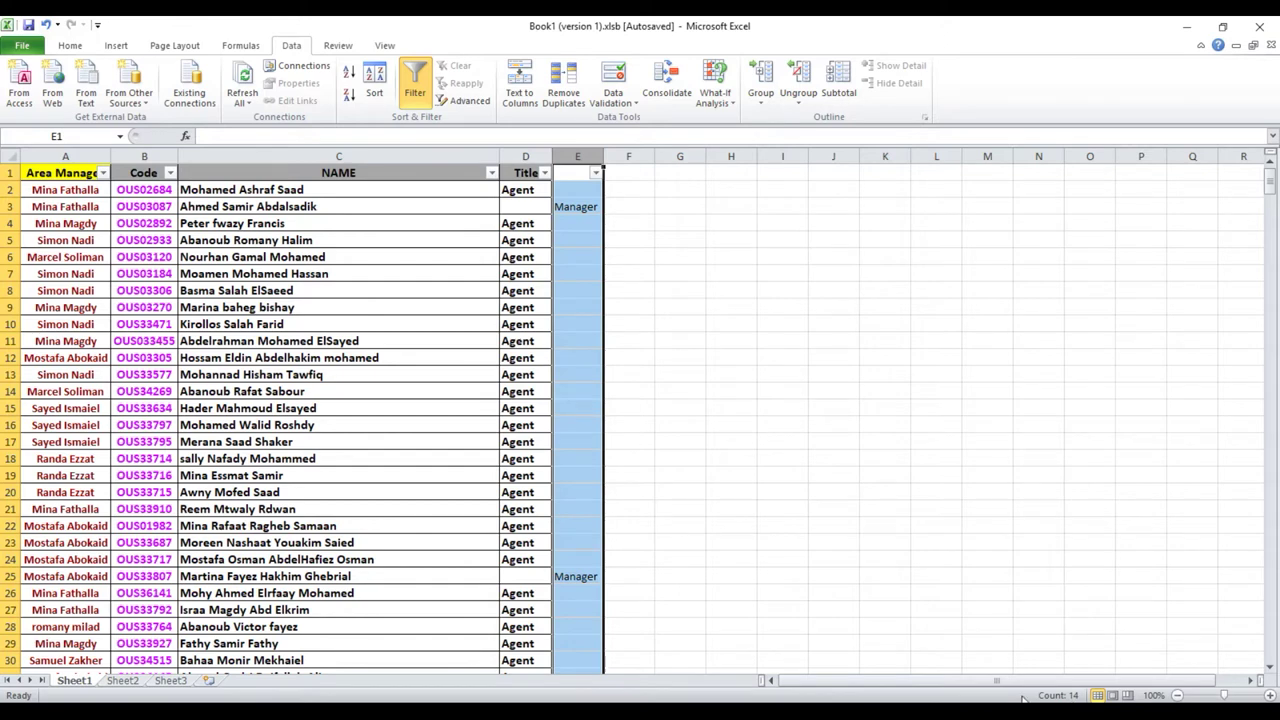
click(739, 340)
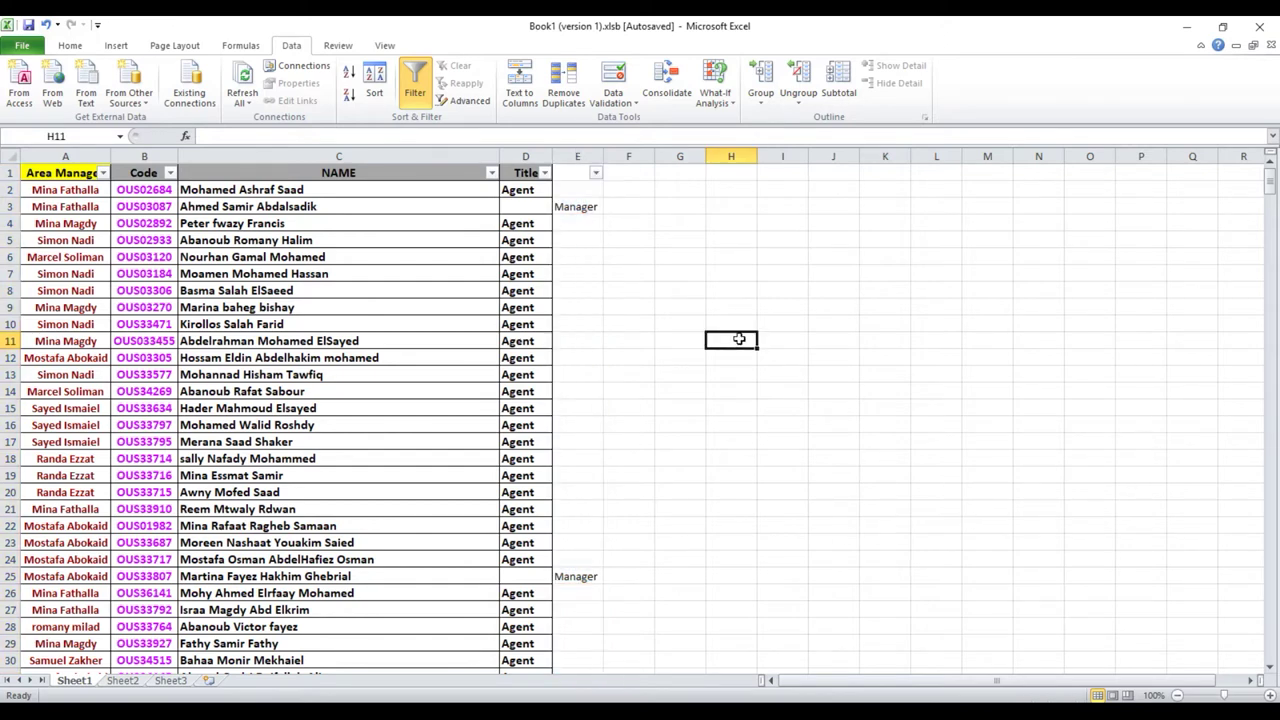
Filter column E to exclude (Blanks), leaving only the 14 Manager rows, and select their Title cells
click(596, 173)
click(694, 463)
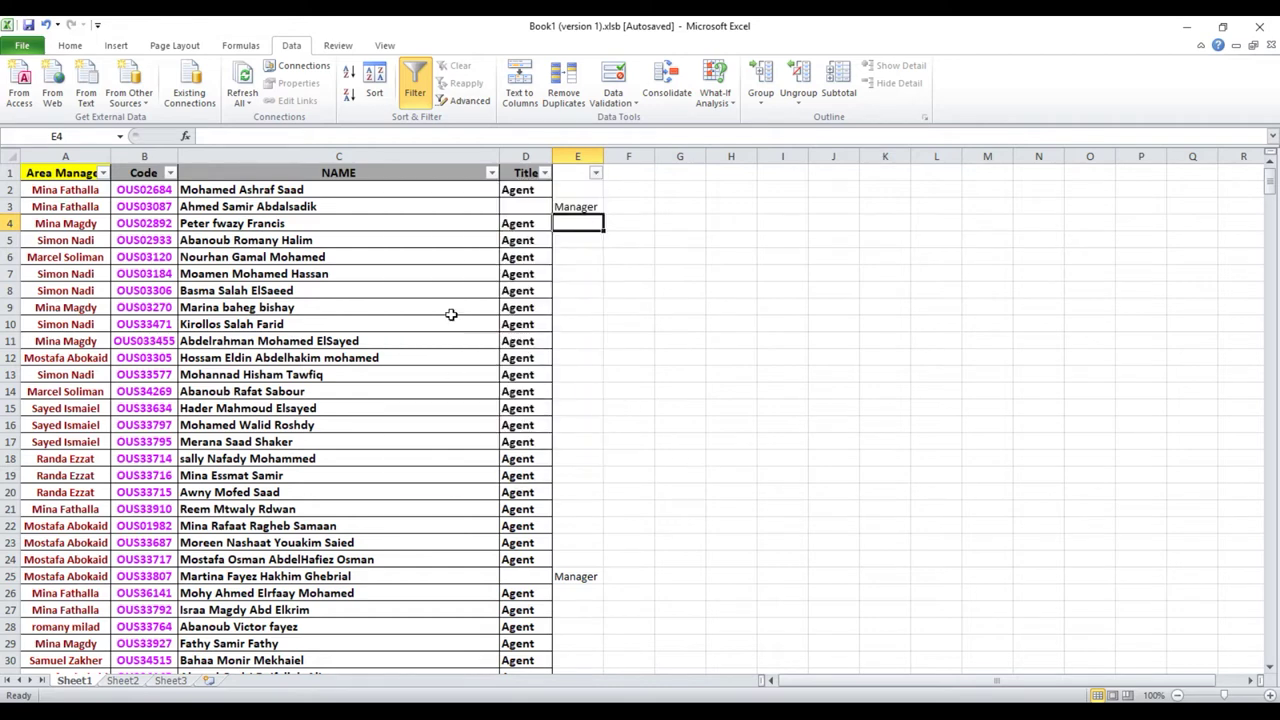
click(596, 173)
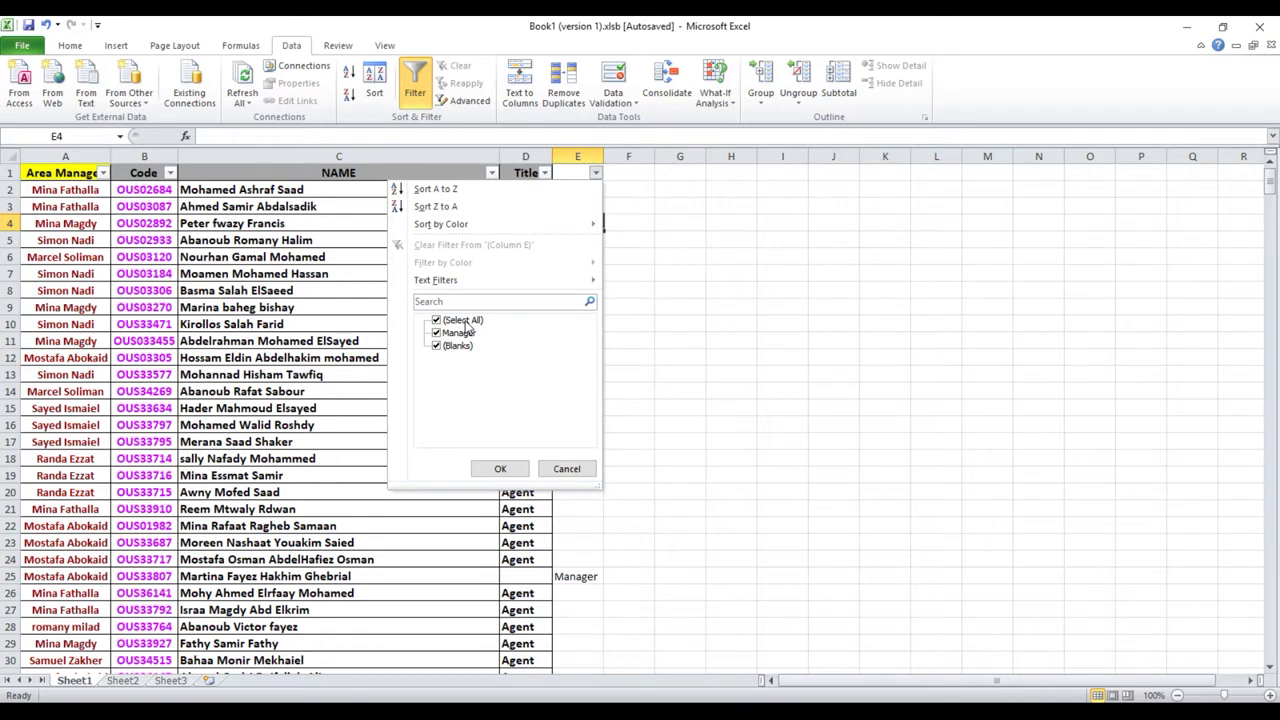
click(660, 377)
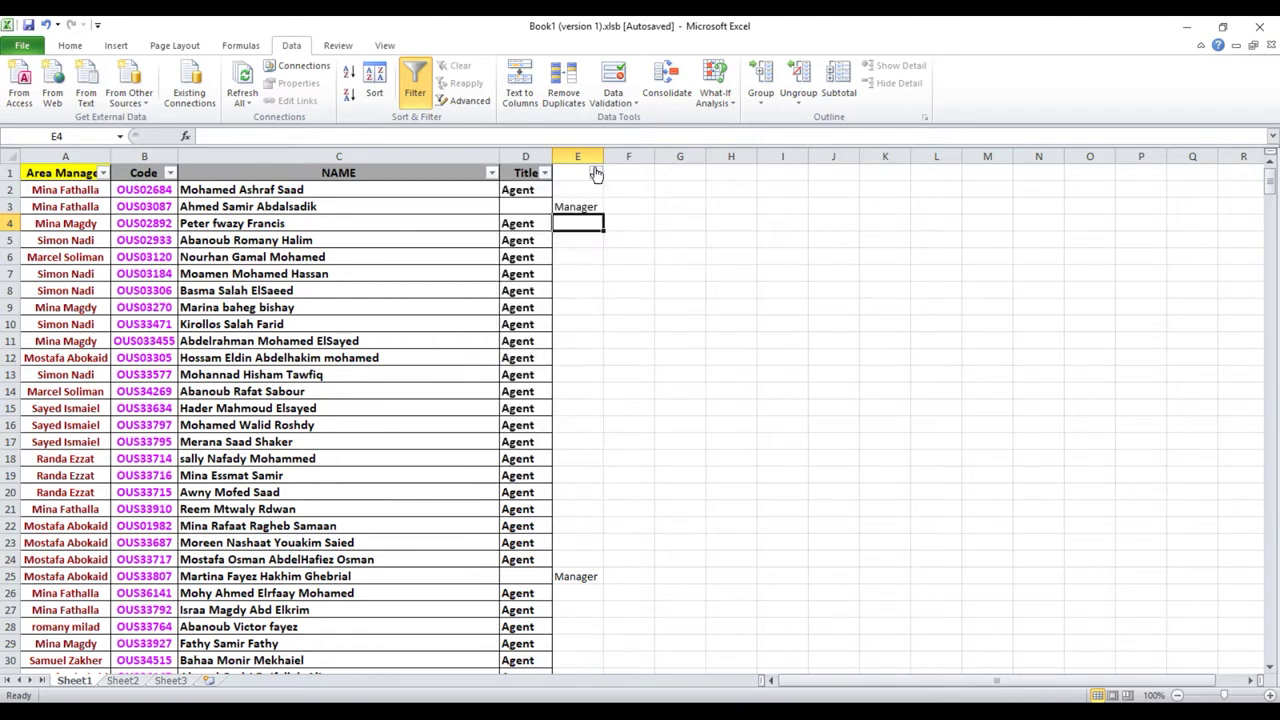
click(596, 173)
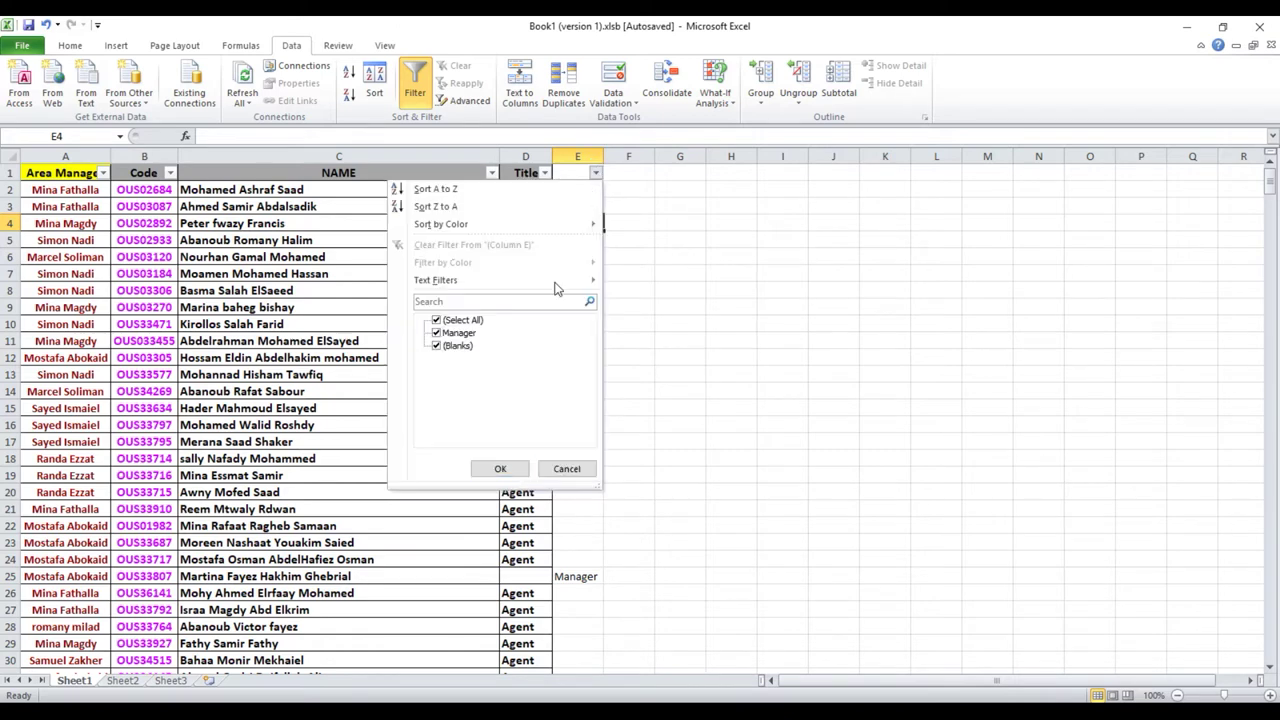
click(498, 467)
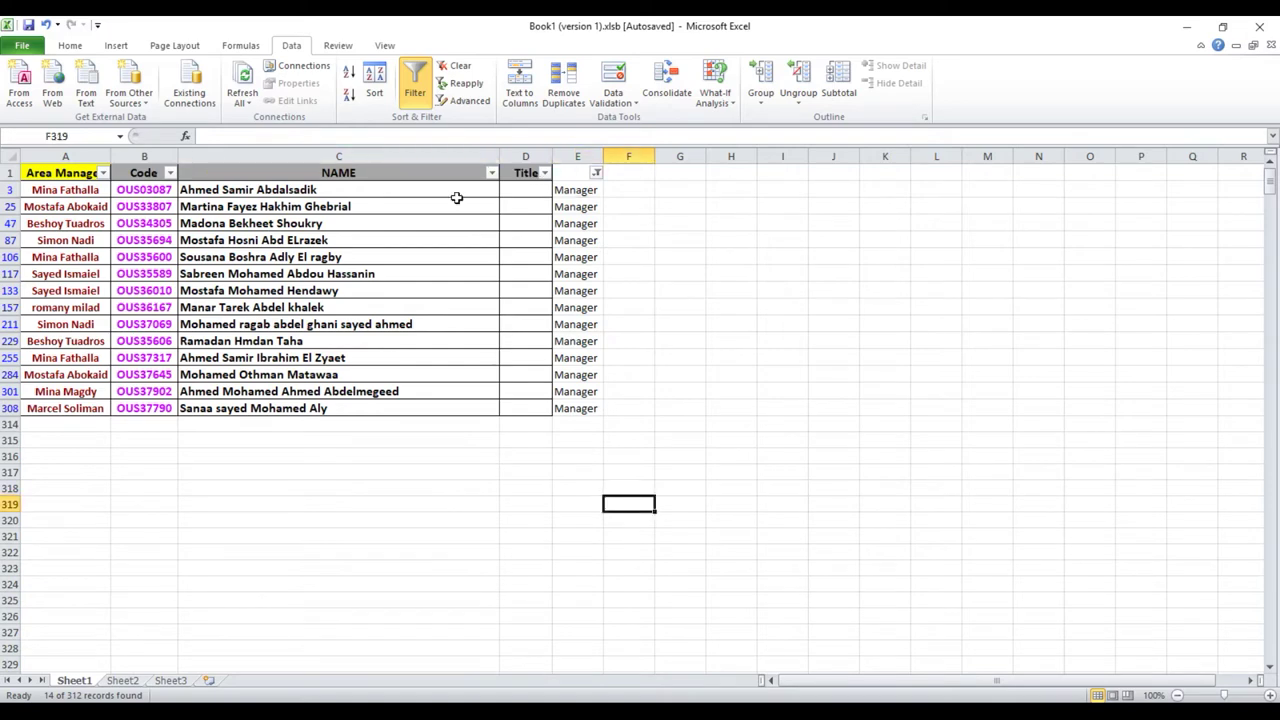
drag(524, 190, 496, 383)
drag(508, 415, 508, 419)
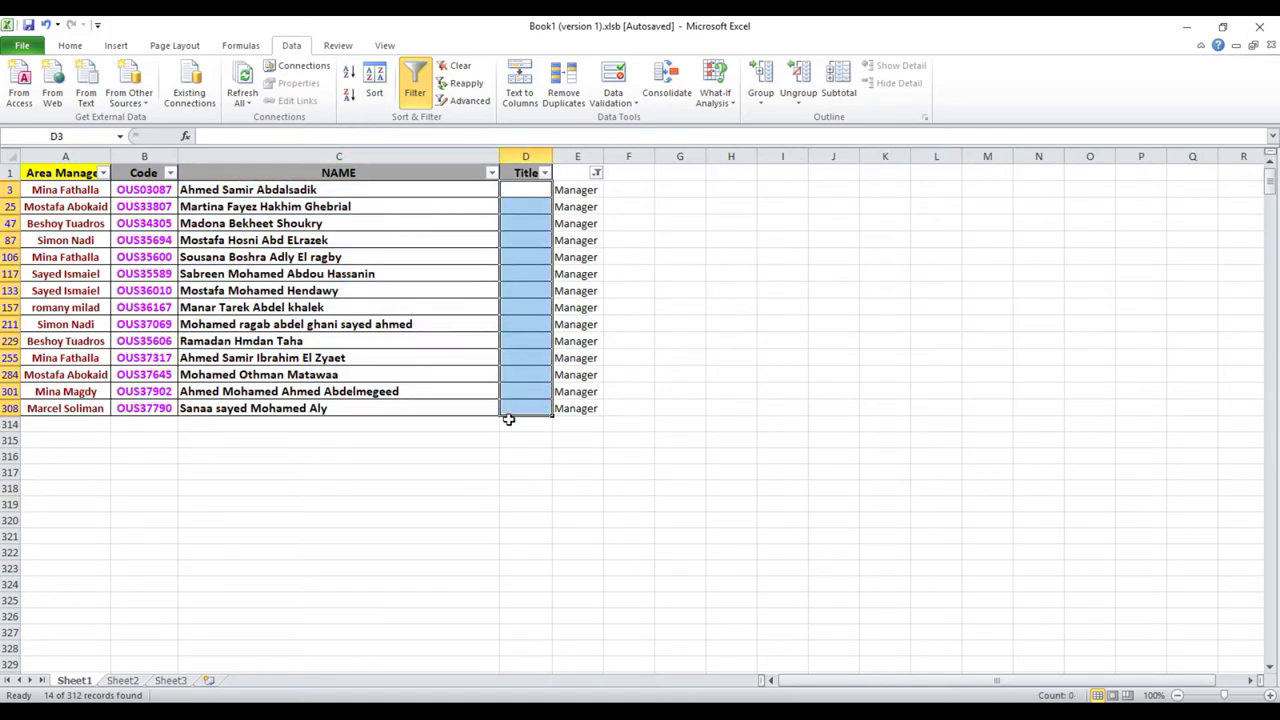
drag(578, 190, 580, 408)
right_click(583, 330)
click(618, 355)
right_click(531, 190)
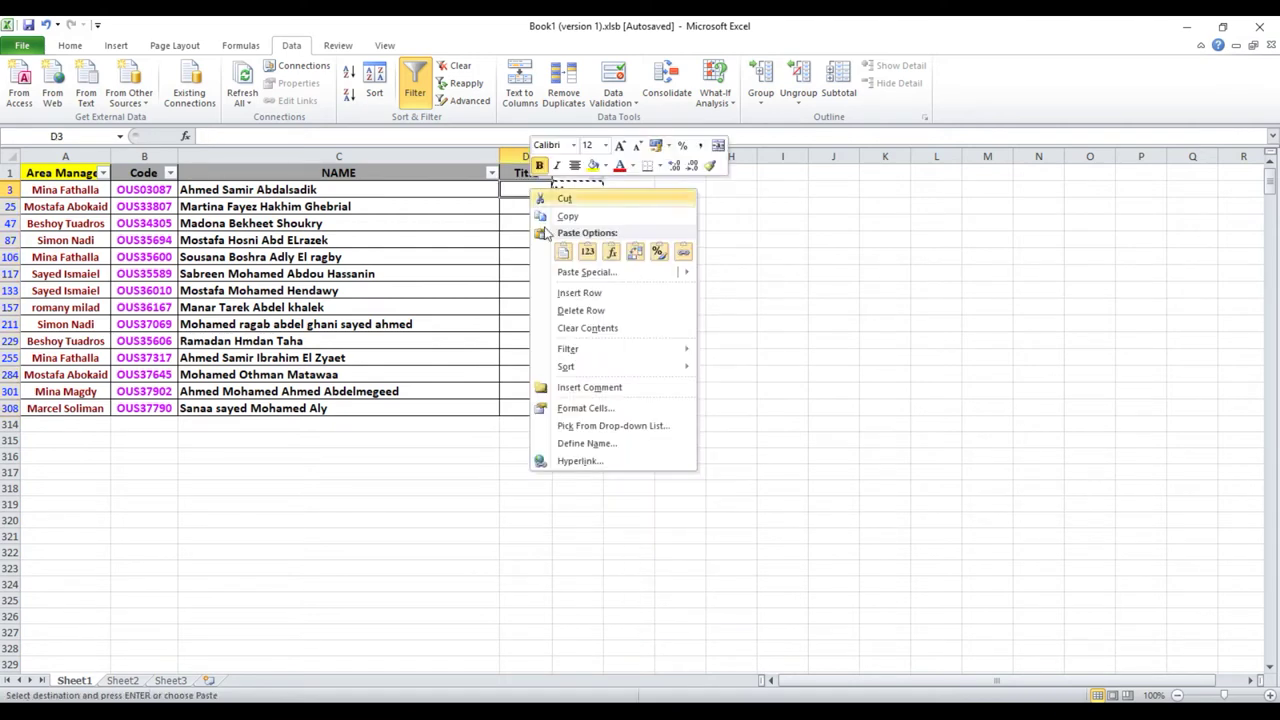
click(557, 251)
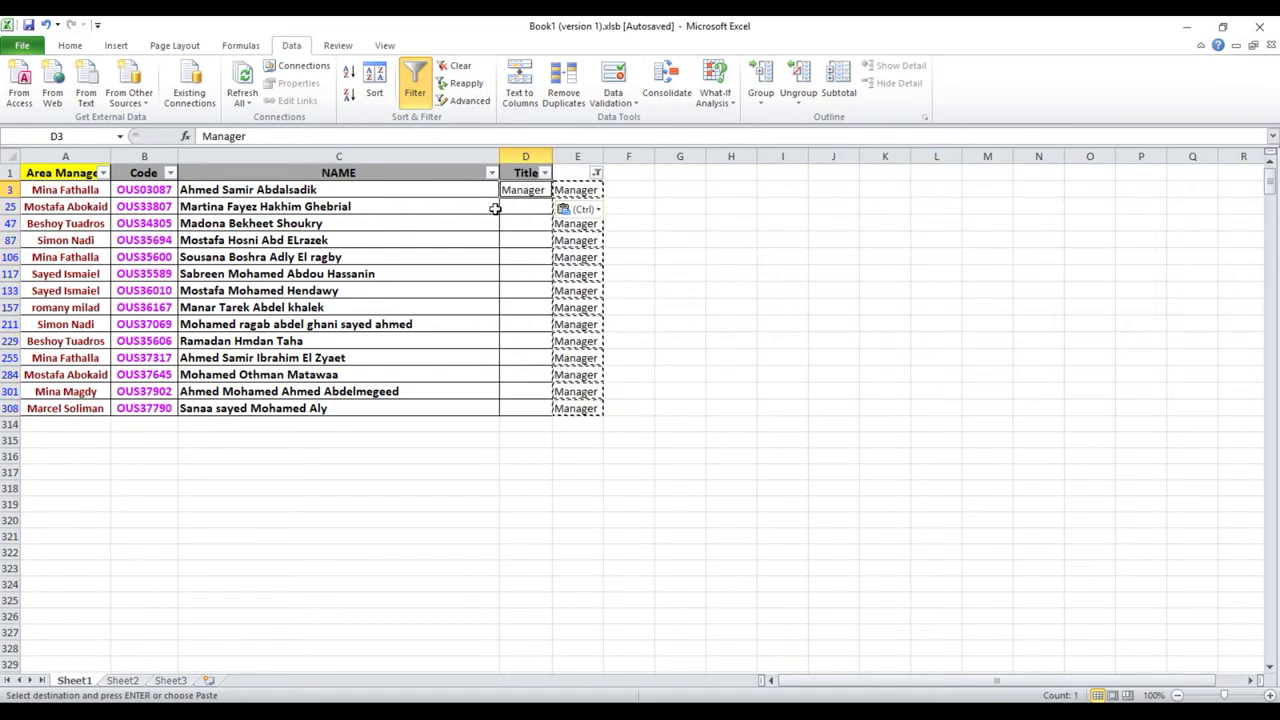
key(ctrl)
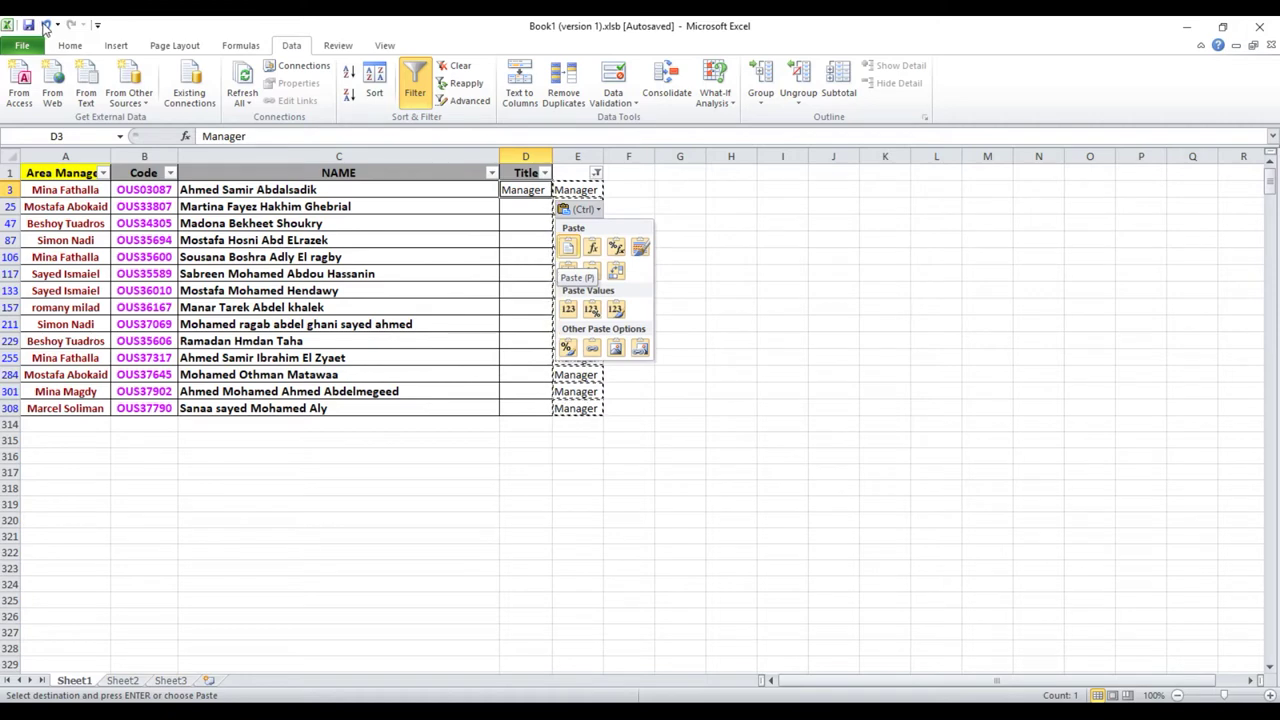
click(44, 25)
mouse_move(565, 208)
mouse_down()
mouse_move(575, 408)
mouse_move(524, 416)
mouse_up()
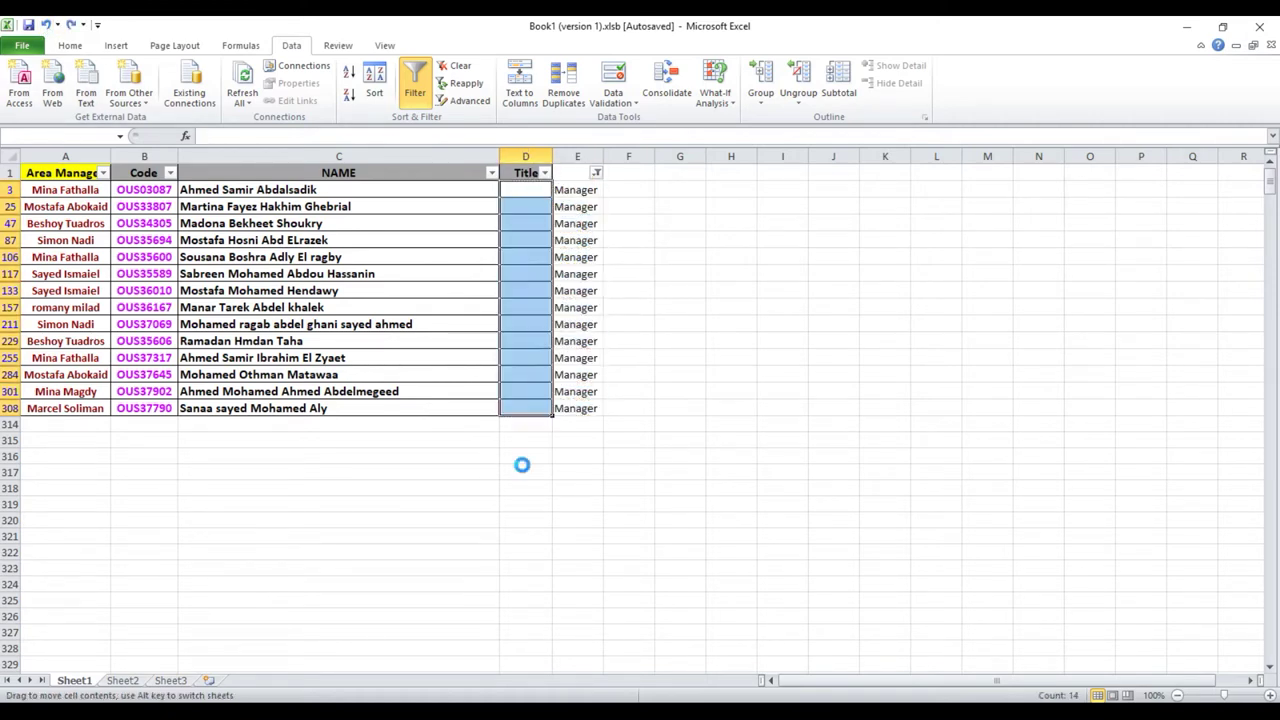
click(606, 410)
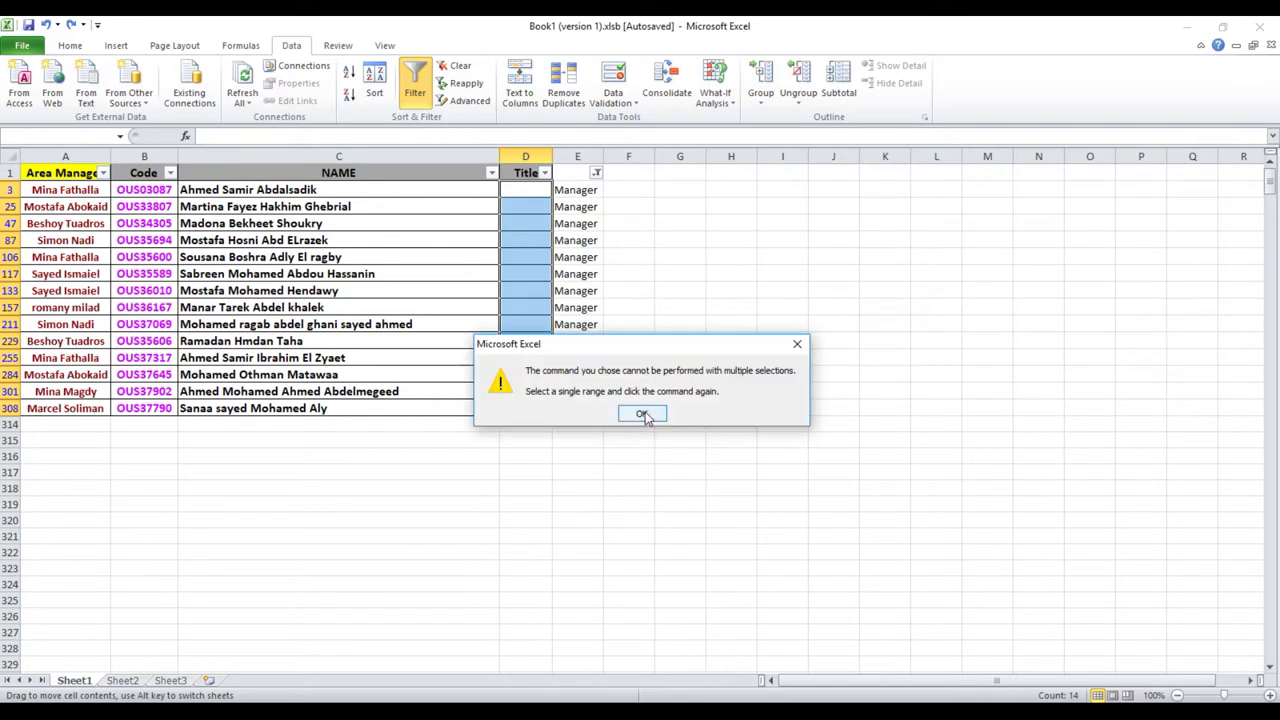
click(645, 415)
click(606, 474)
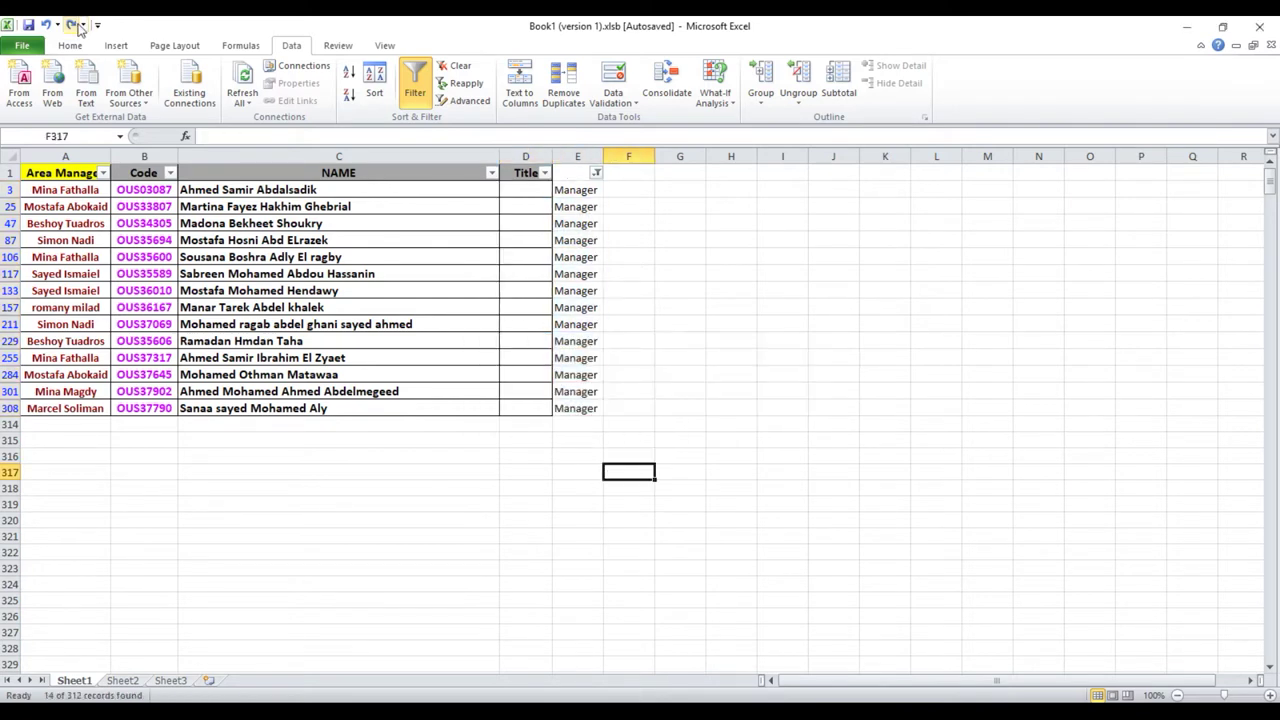
click(45, 24)
Undo back to the Manager-only filtered view of the sheet
click(45, 24)
click(525, 285)
scroll(511, 354, up, 4)
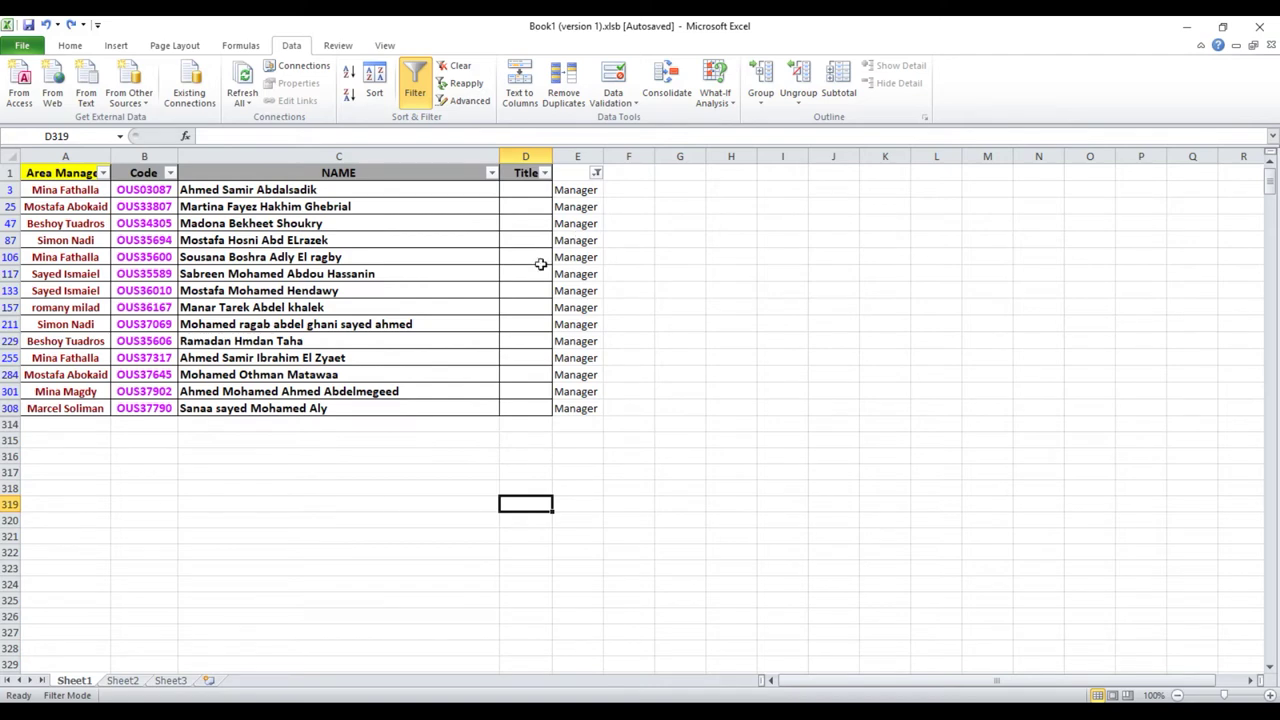
Enter =E3 in D3 and fill it down to row 308
click(524, 190)
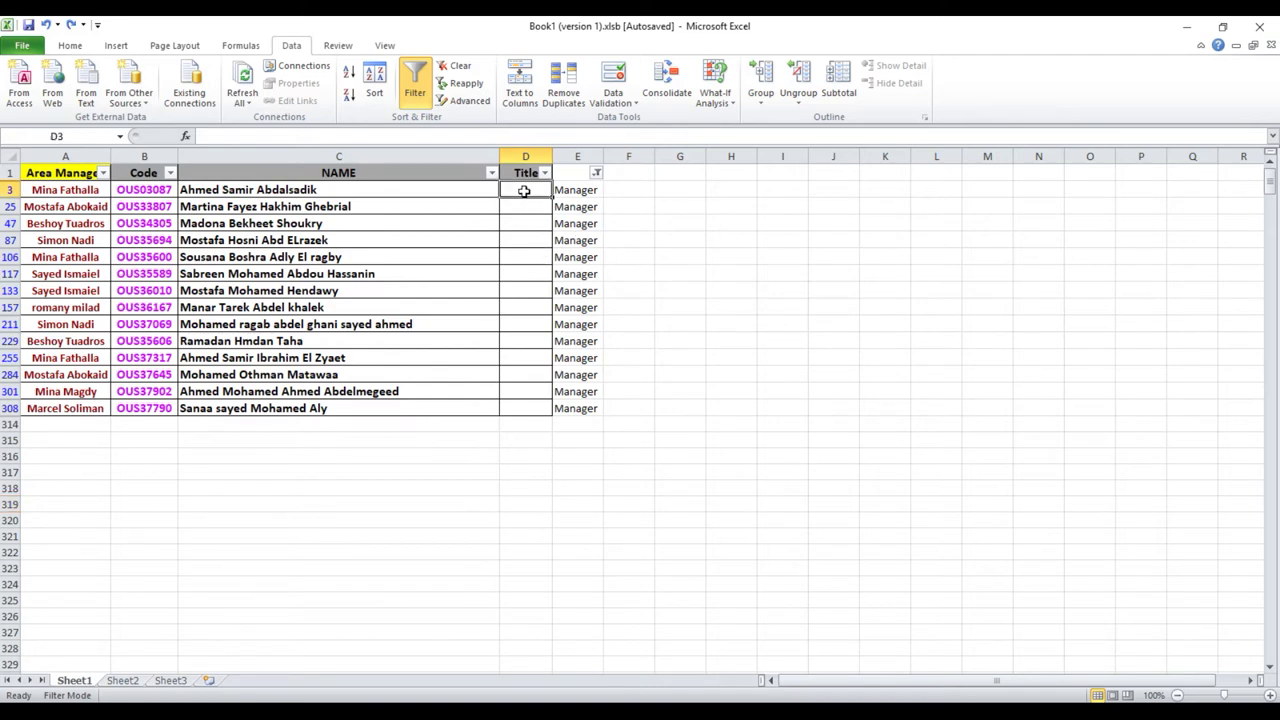
text(=)
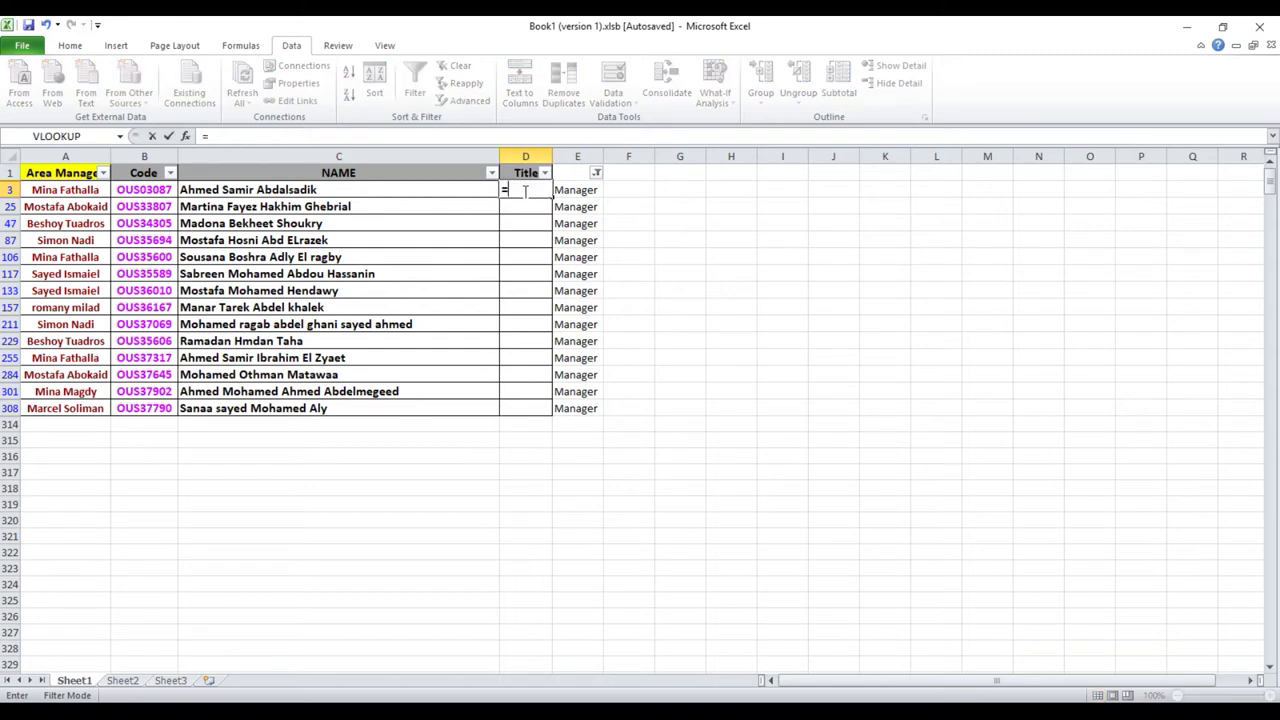
click(574, 190)
key(Return)
click(545, 190)
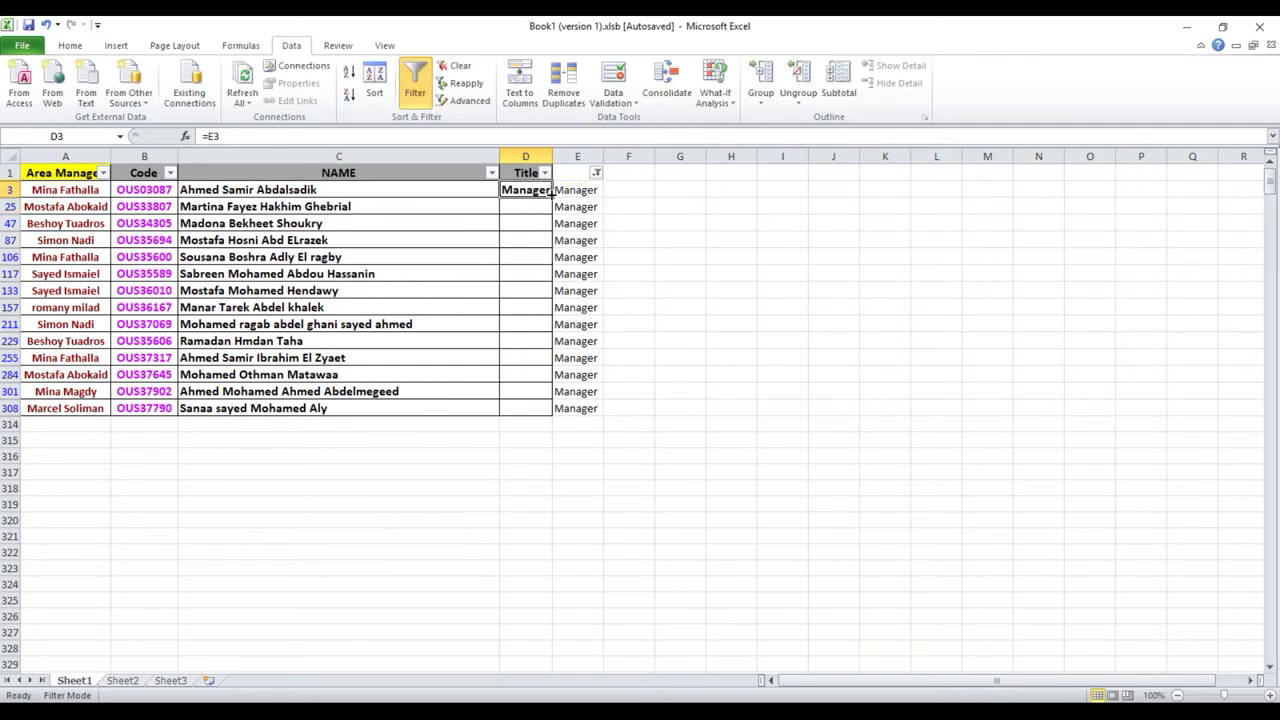
drag(551, 195, 542, 418)
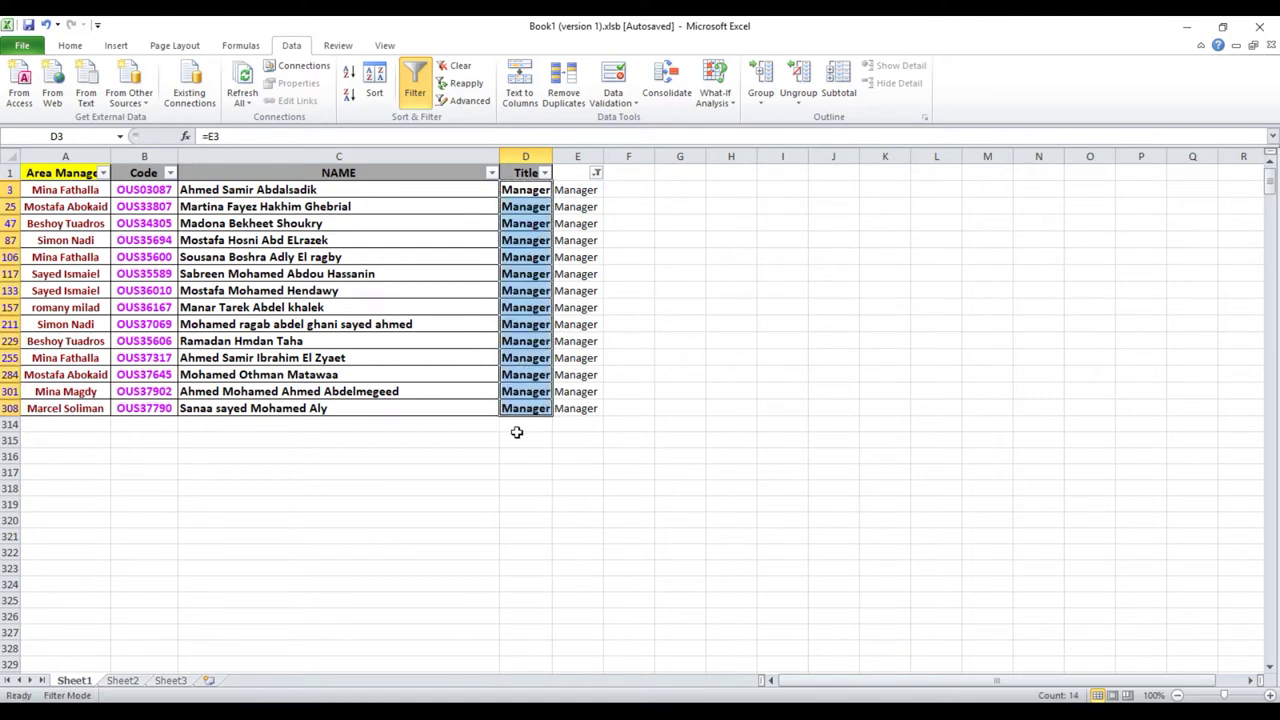
Clear the filter, re-filter Title to Manager only, and select those rows' D and E cells
click(455, 65)
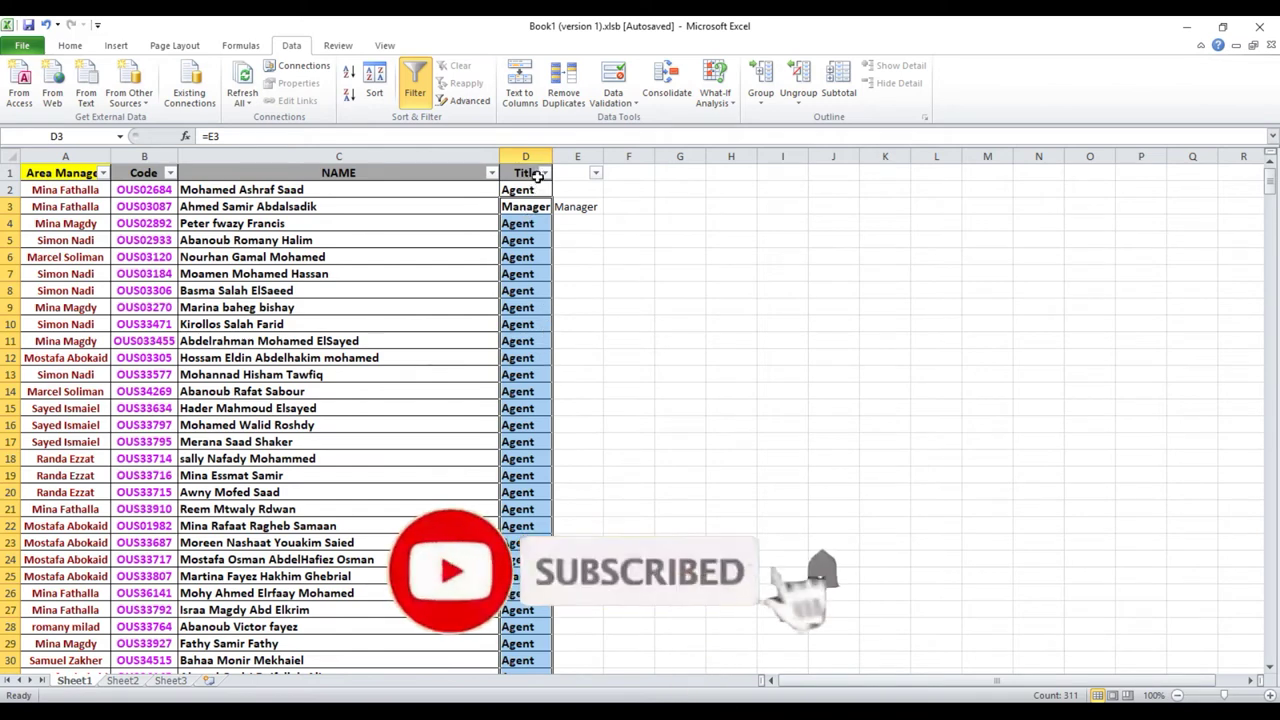
click(545, 173)
click(400, 332)
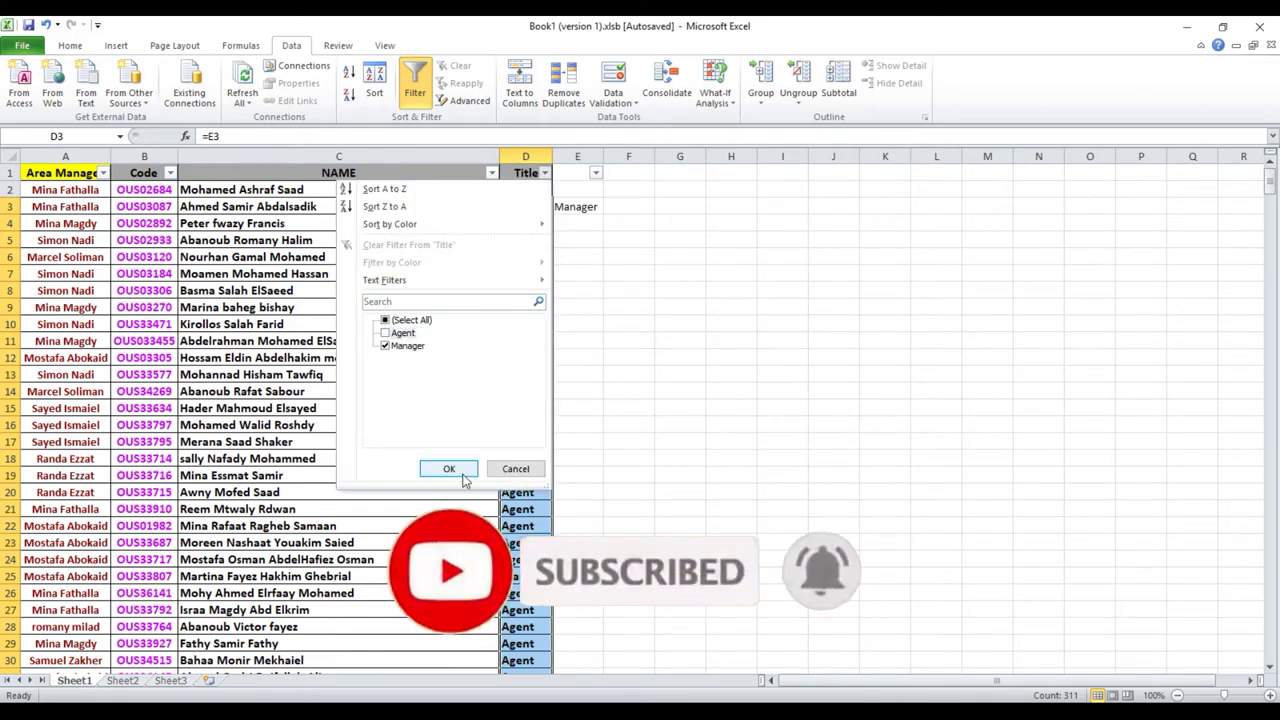
click(449, 468)
drag(530, 192, 529, 406)
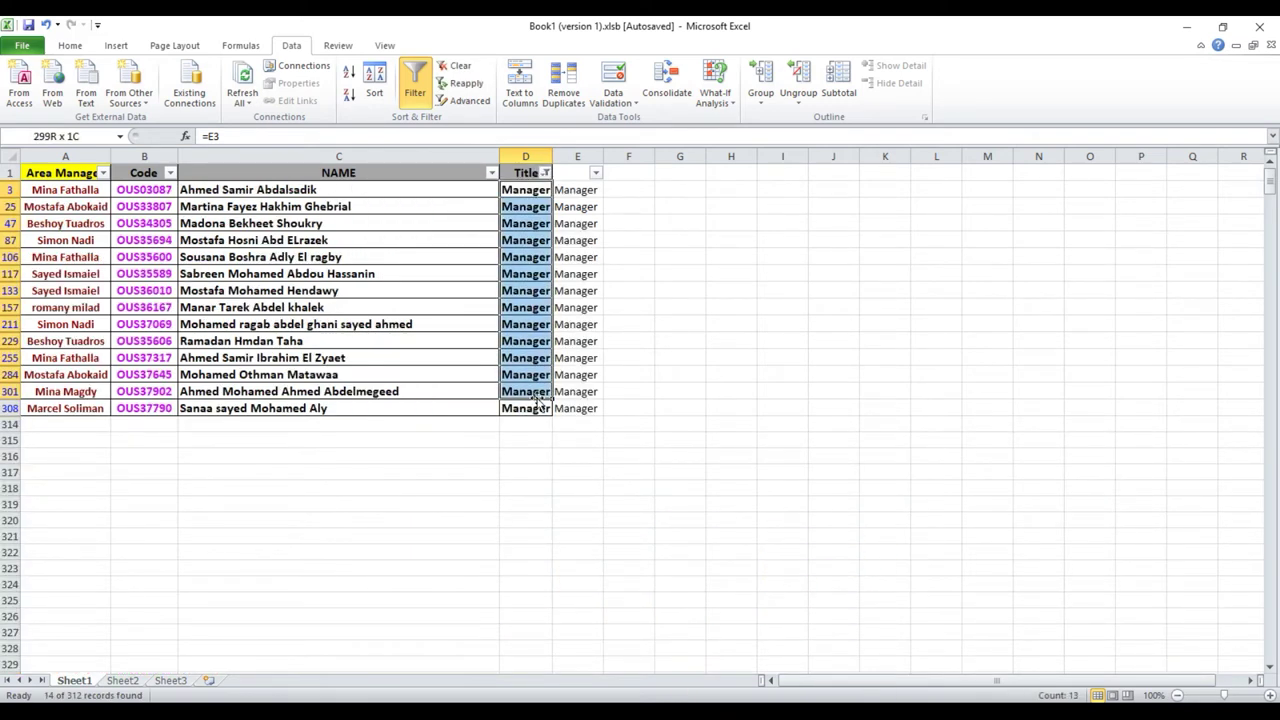
drag(580, 190, 573, 412)
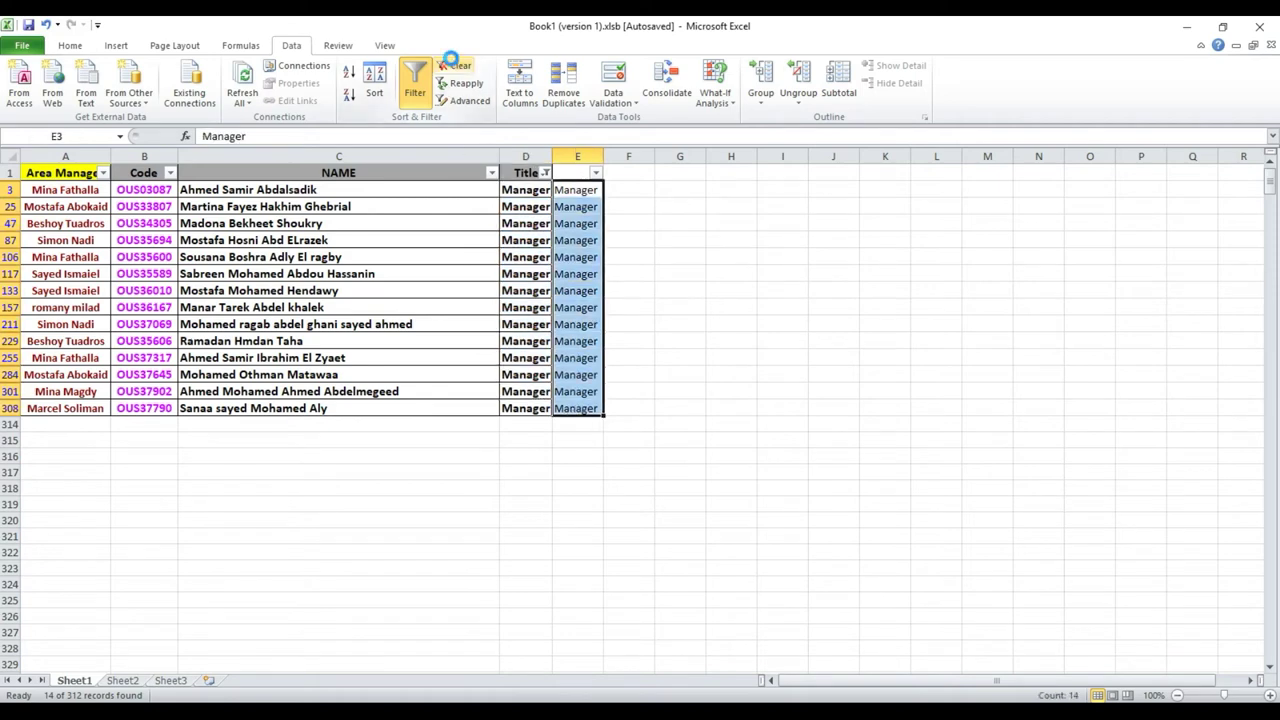
Clear the filter, copy column D, and paste it as formulas into E3
click(455, 65)
right_click(523, 156)
click(565, 180)
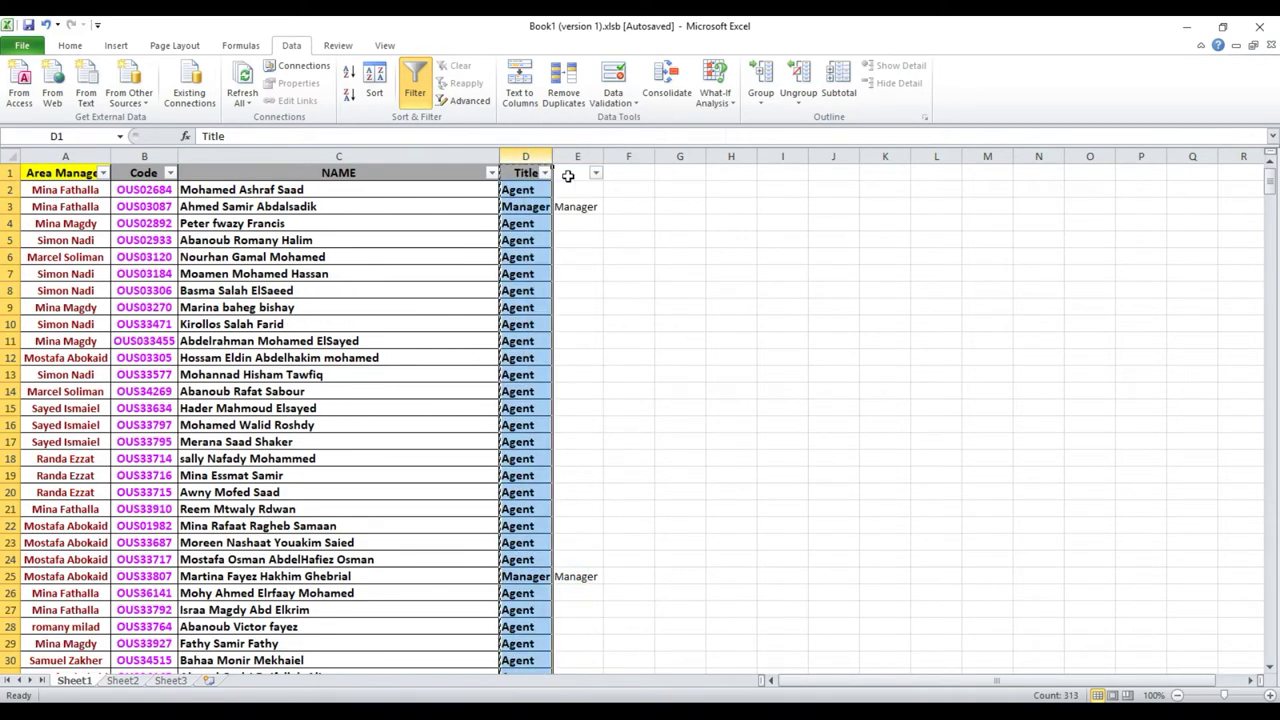
right_click(540, 156)
click(619, 217)
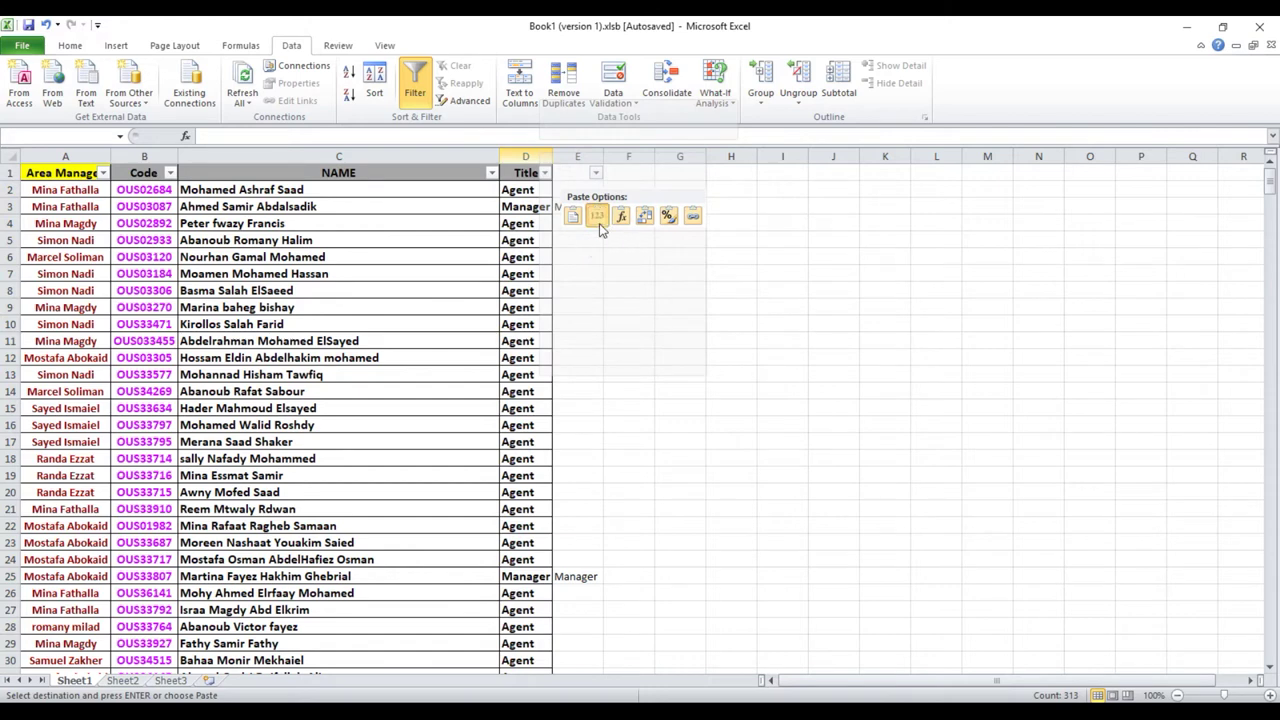
Delete the pasted value in E3 and undo back to the unfiltered list
key(Delete)
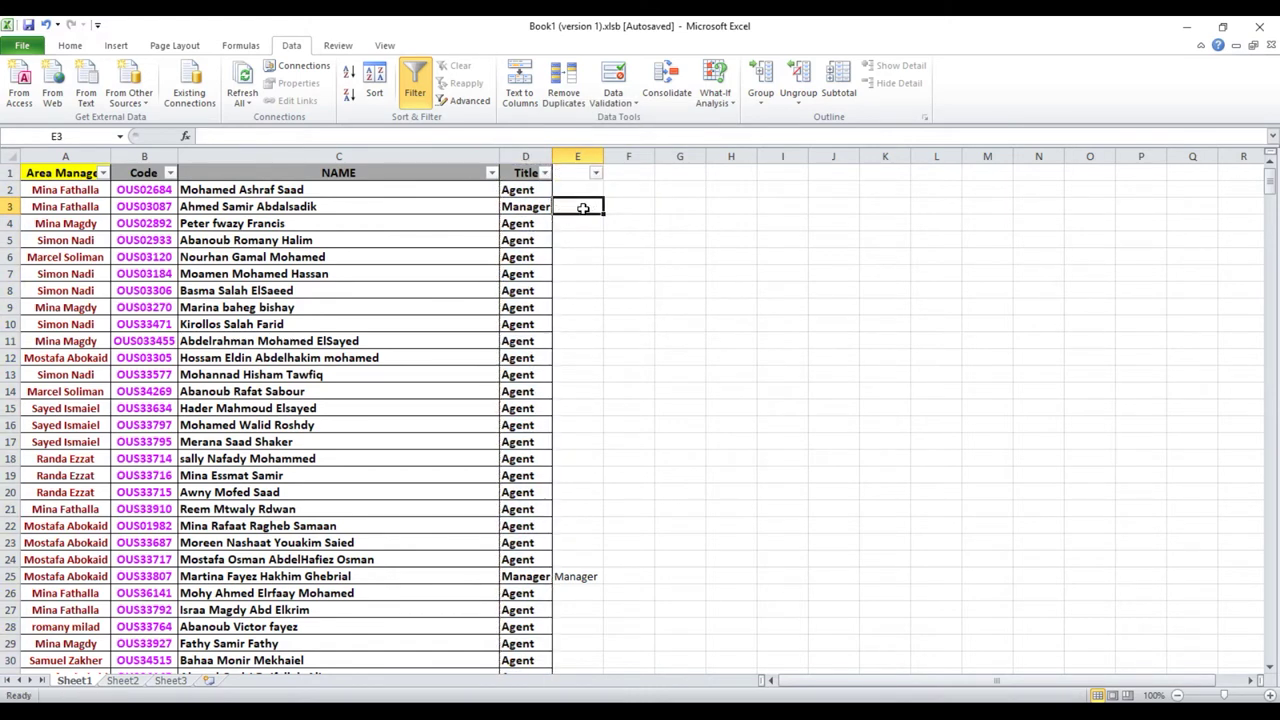
click(45, 24)
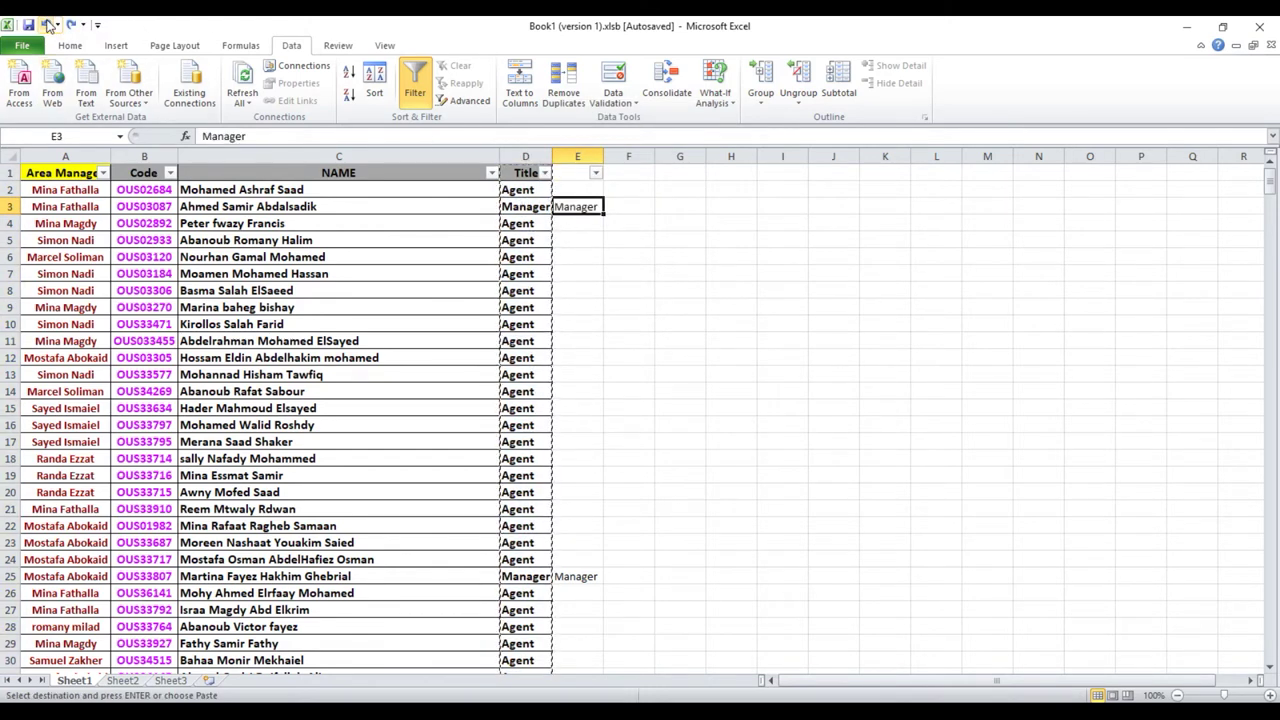
click(45, 24)
click(45, 24)
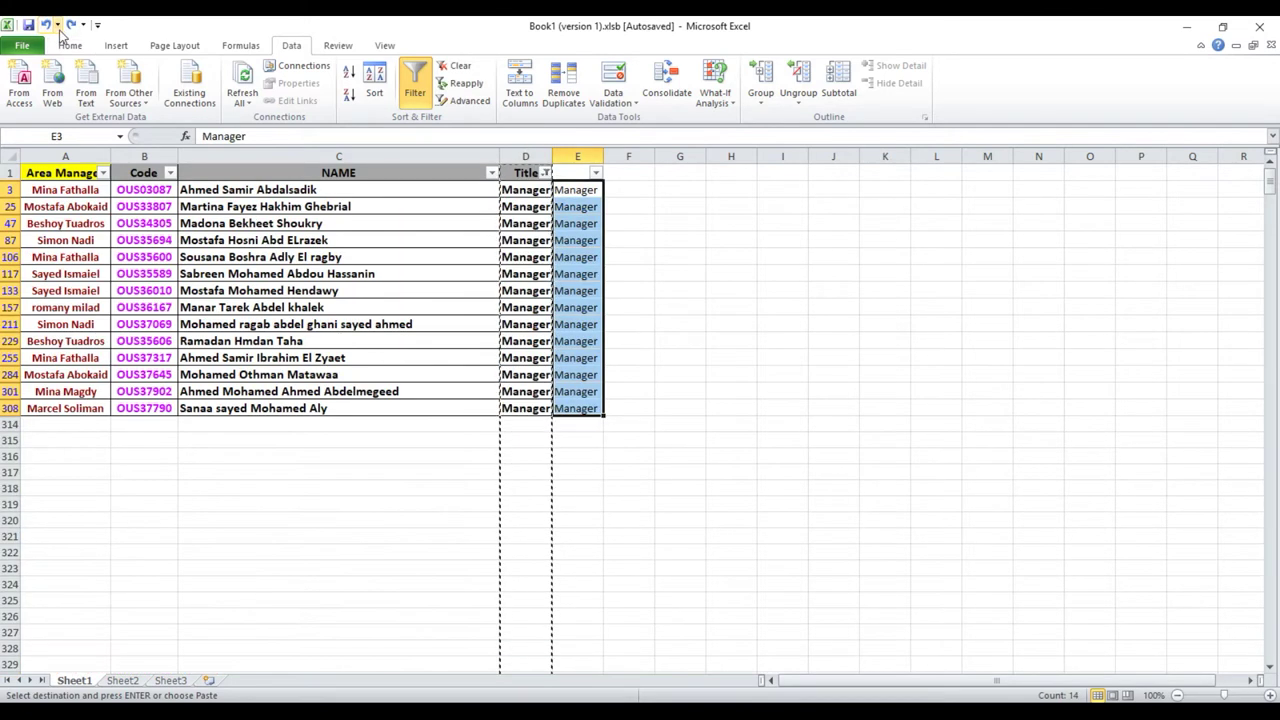
click(70, 24)
Test-delete the Manager values in E3 and E25, then undo both deletions
click(465, 210)
click(561, 207)
key(Delete)
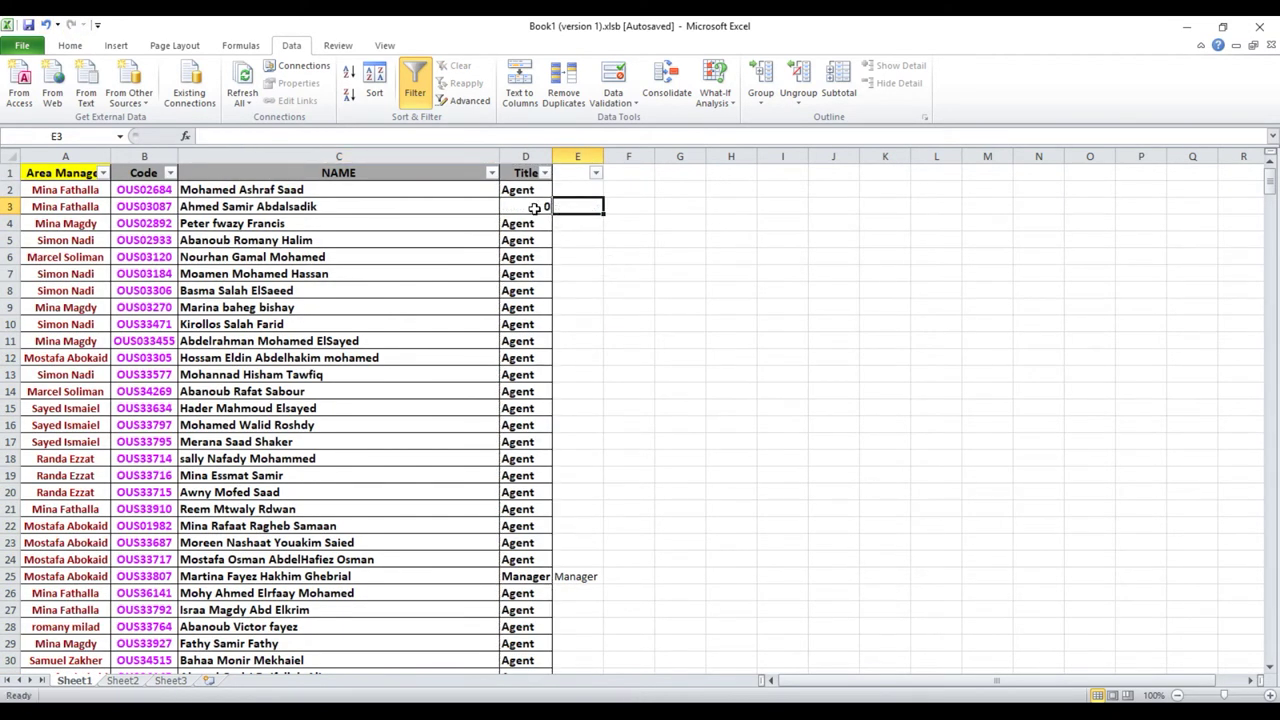
click(584, 577)
key(Delete)
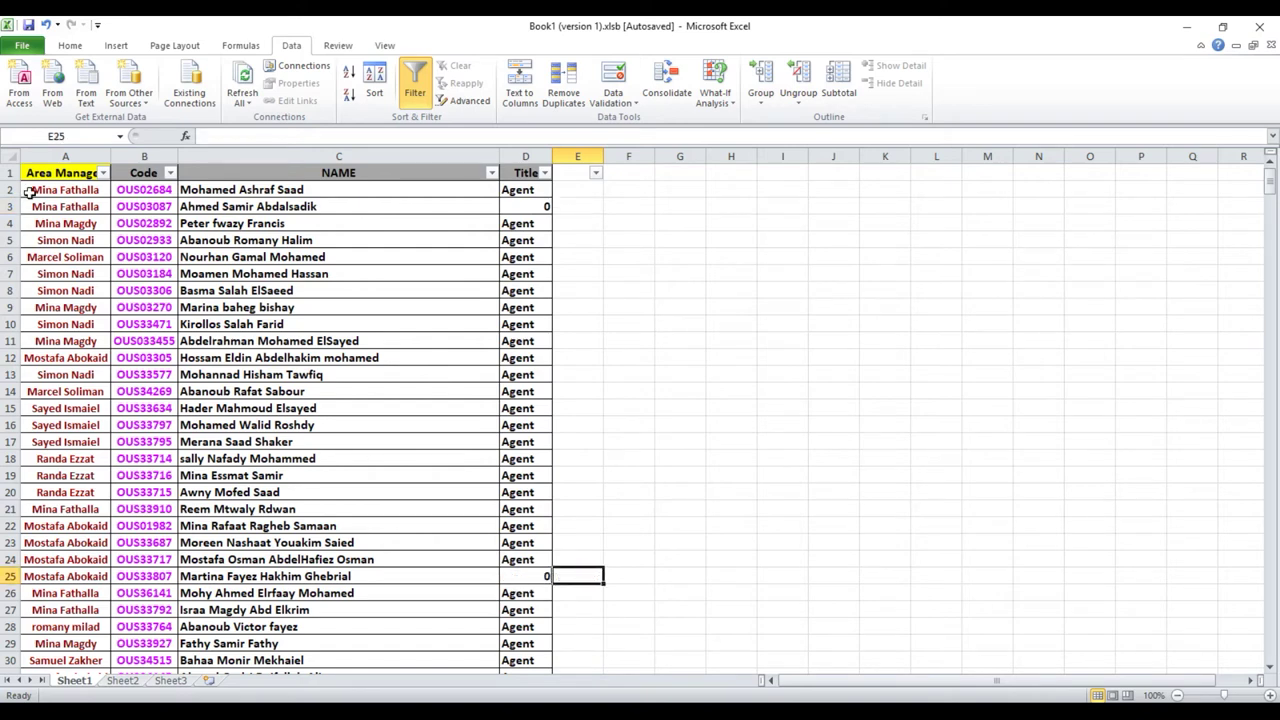
click(45, 25)
click(45, 25)
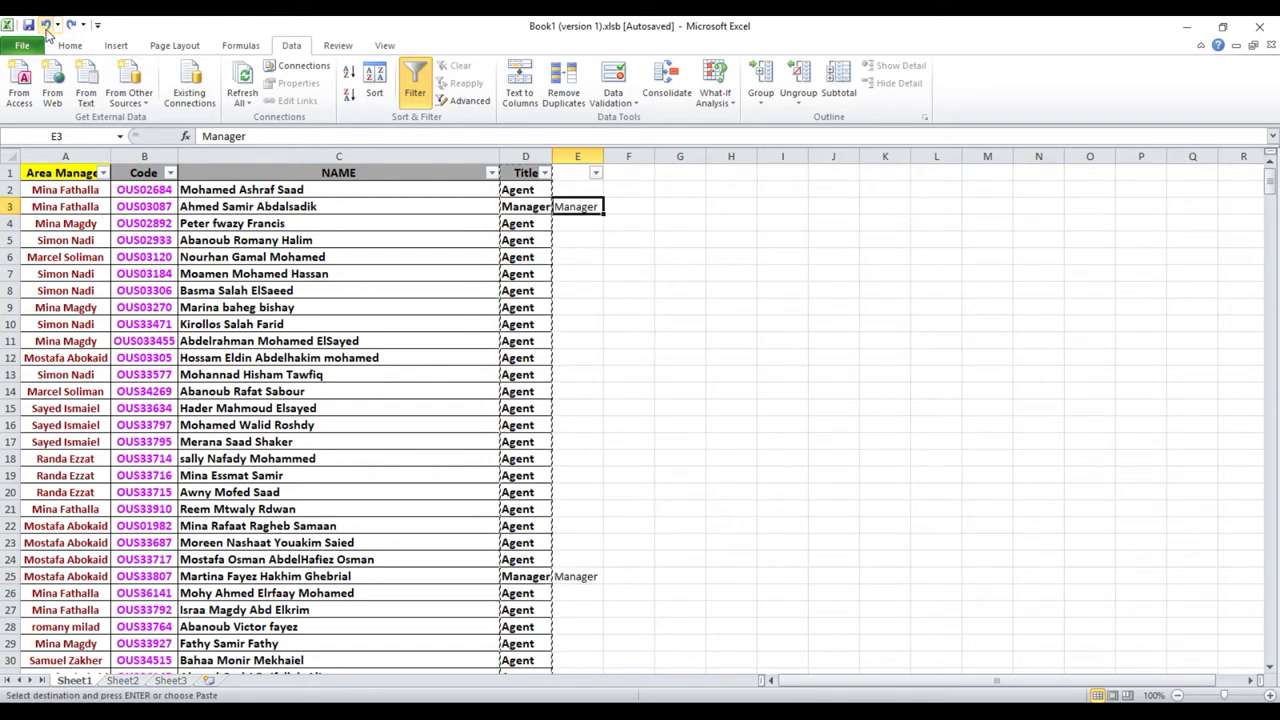
Filter column E with (Blanks) unchecked and delete the Title values in D3:D308
click(595, 172)
click(458, 345)
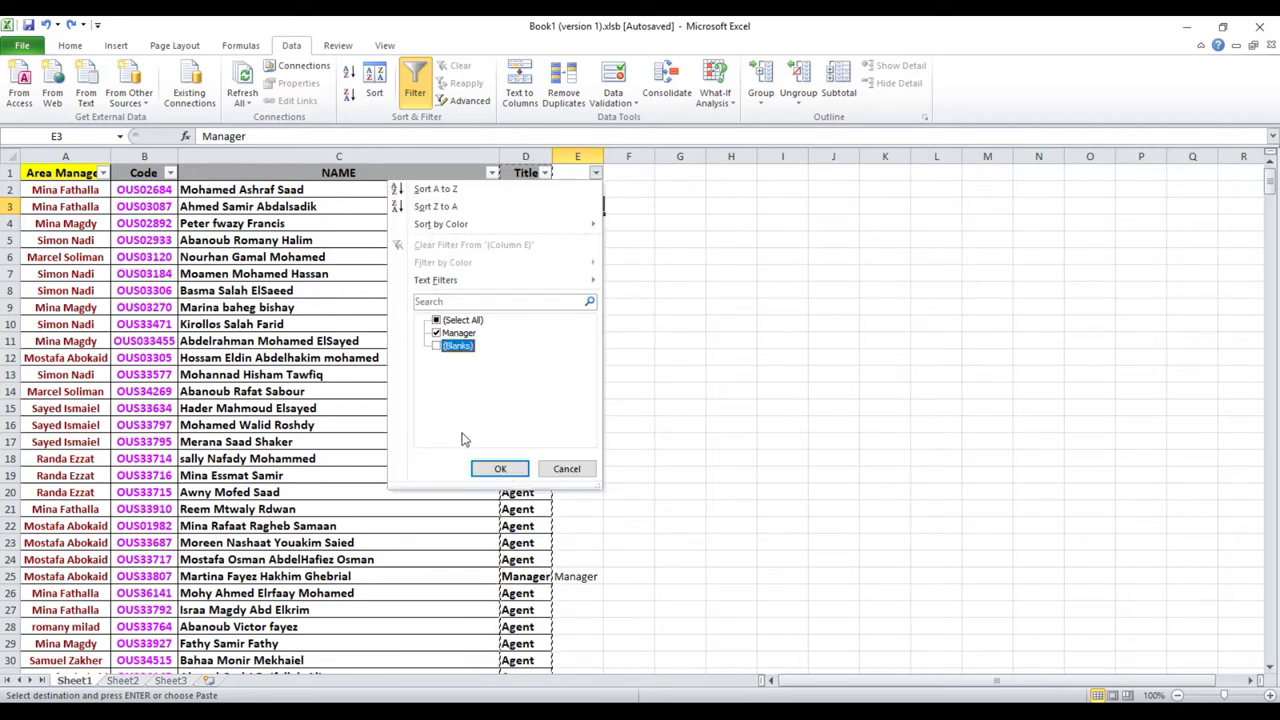
click(500, 468)
drag(525, 190, 514, 408)
key(Delete)
click(526, 471)
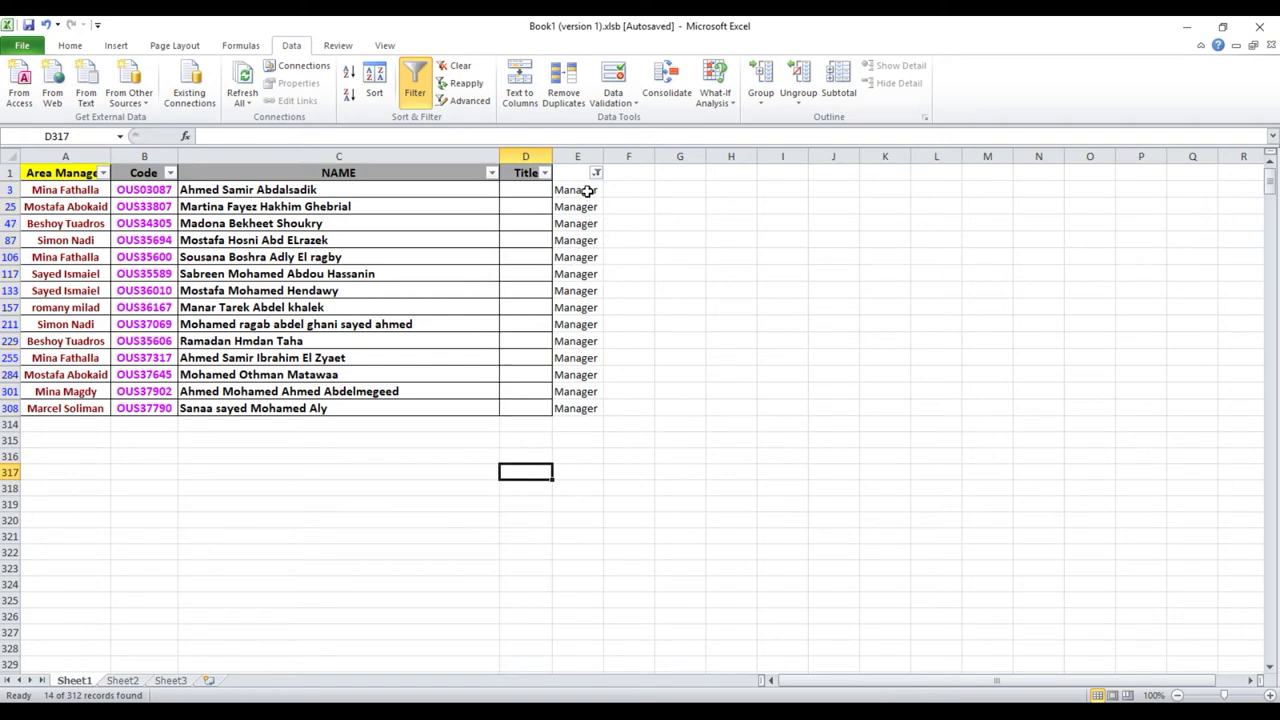
Select the Manager cells E3:E308 and blank Title cells D3:D308 in the filtered view, then go to Home's Fill menu
drag(587, 190, 581, 415)
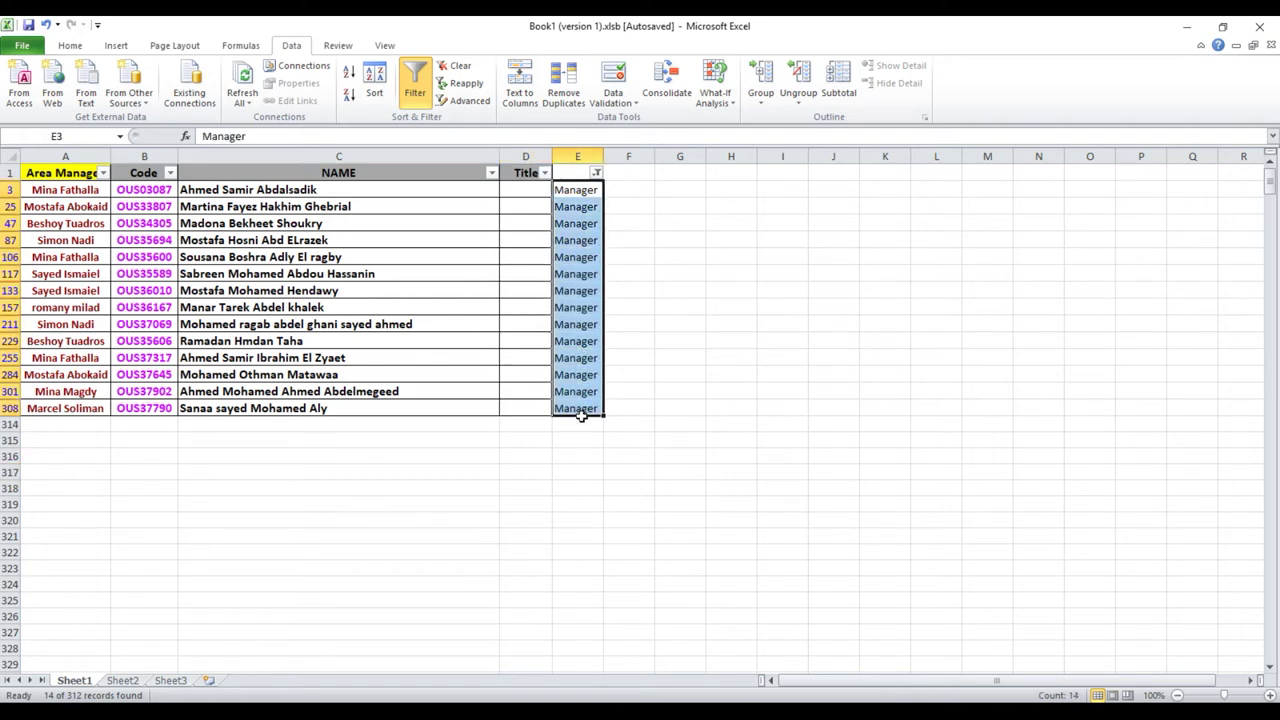
drag(534, 189, 541, 413)
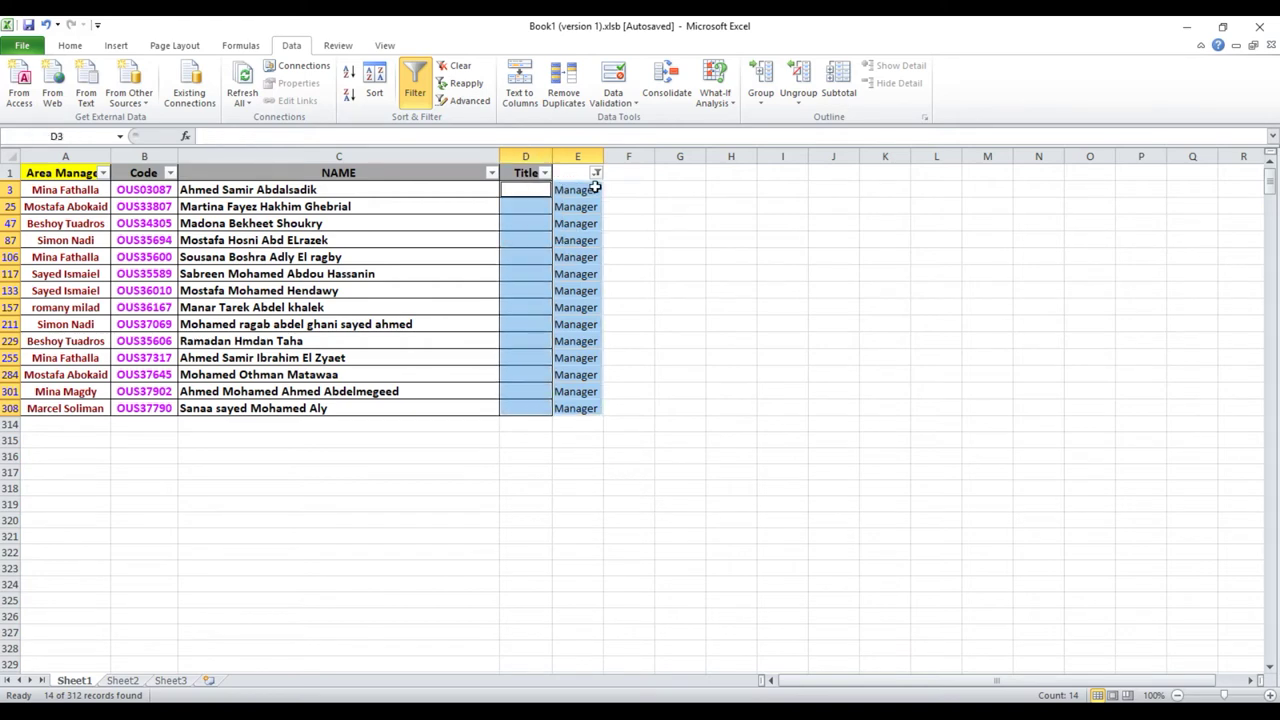
click(580, 438)
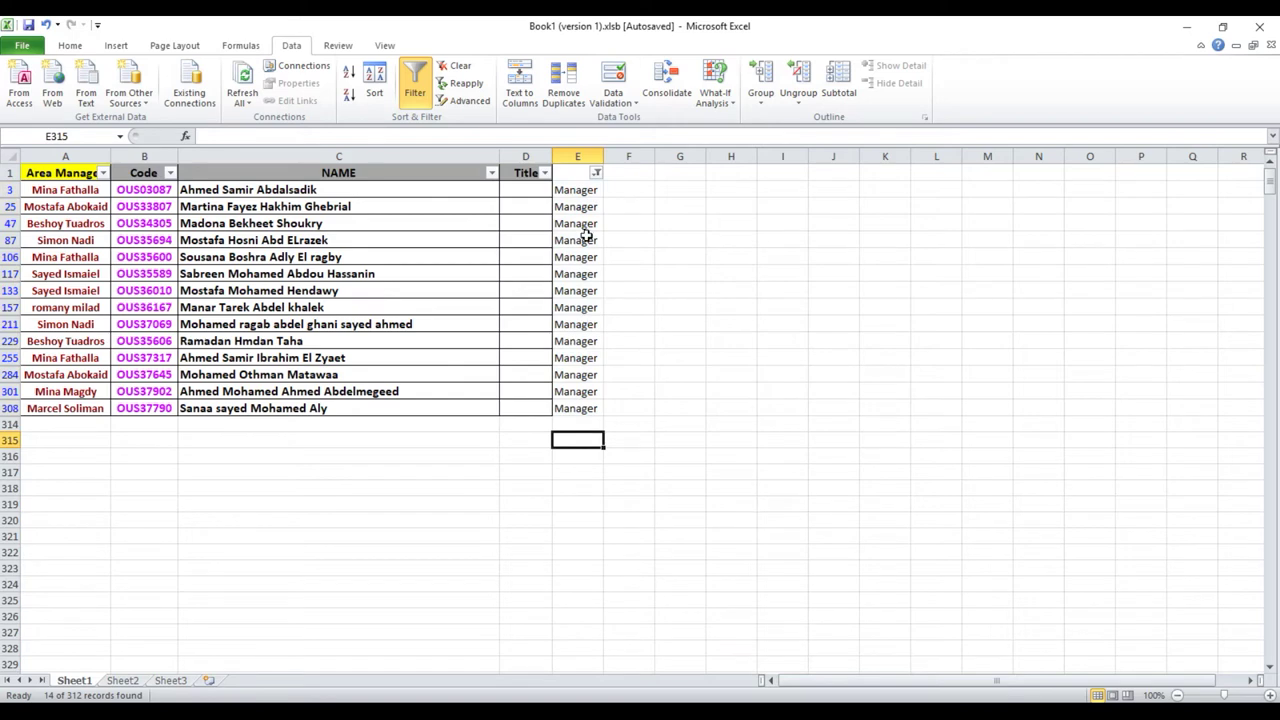
drag(575, 191, 581, 406)
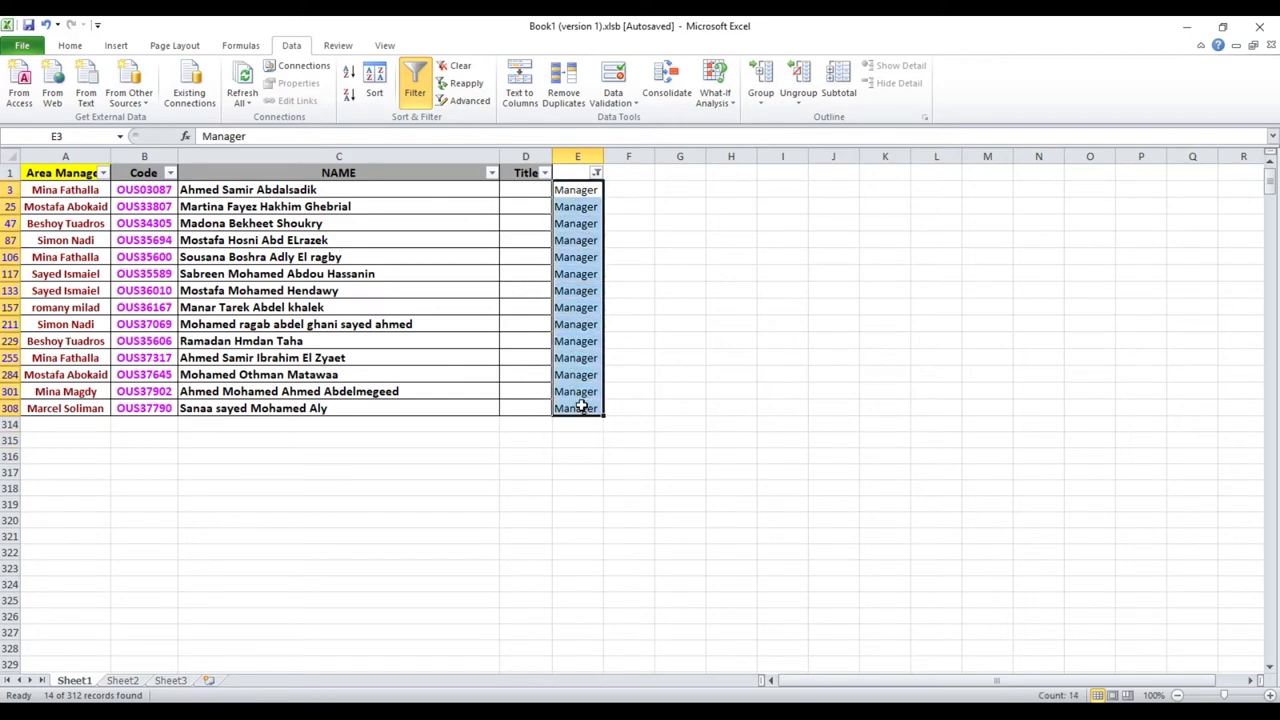
drag(528, 189, 536, 408)
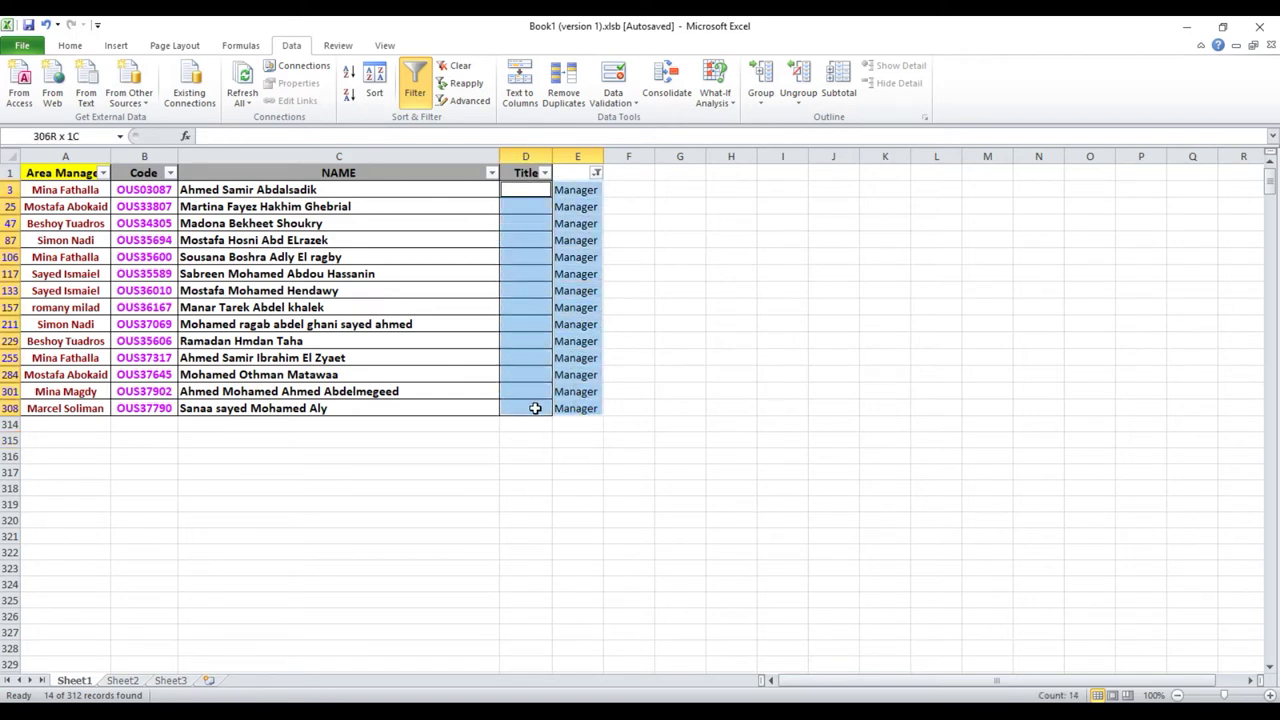
click(70, 45)
click(1152, 84)
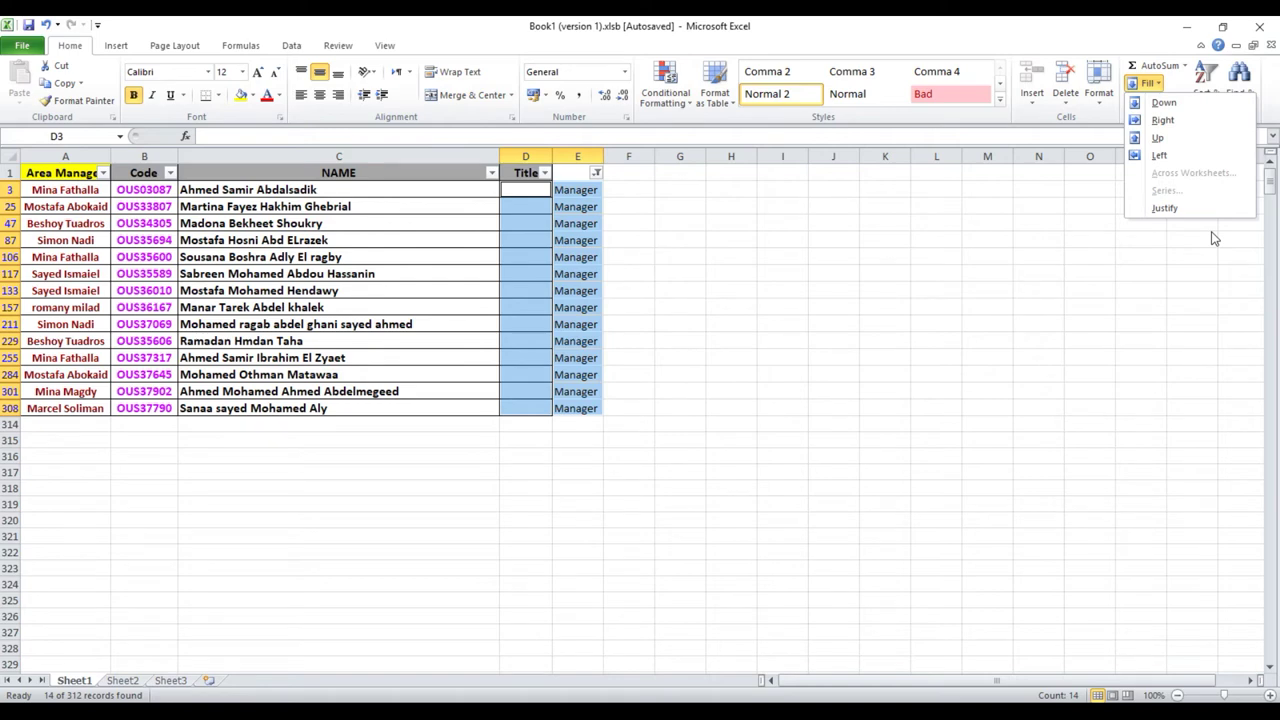
click(1184, 156)
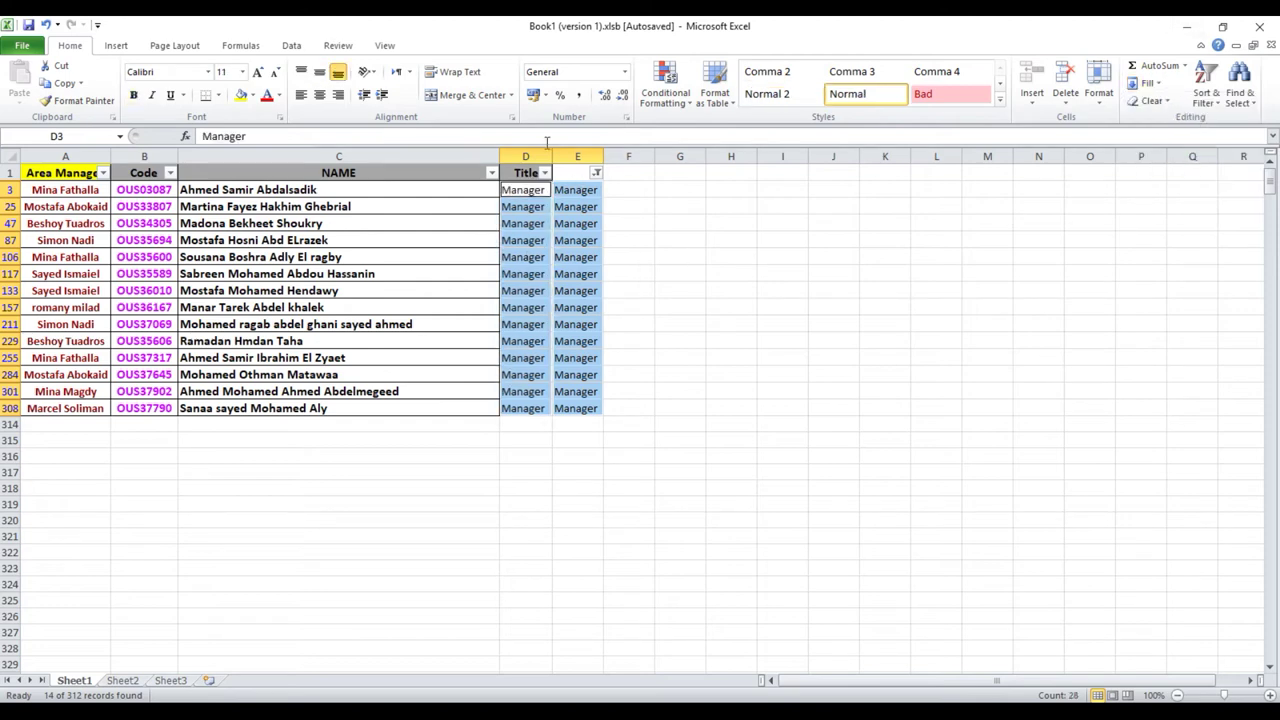
key(Delete)
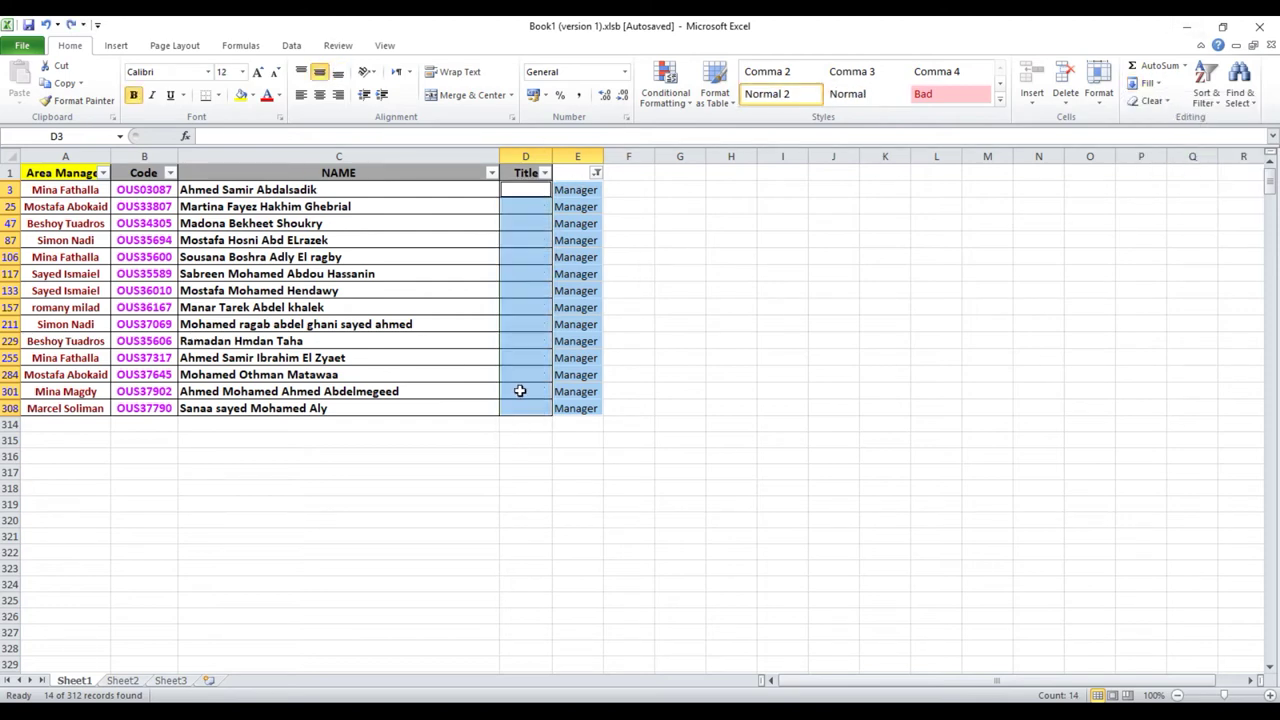
click(1146, 84)
click(1158, 155)
key(ctrl+z)
click(1146, 84)
click(1158, 118)
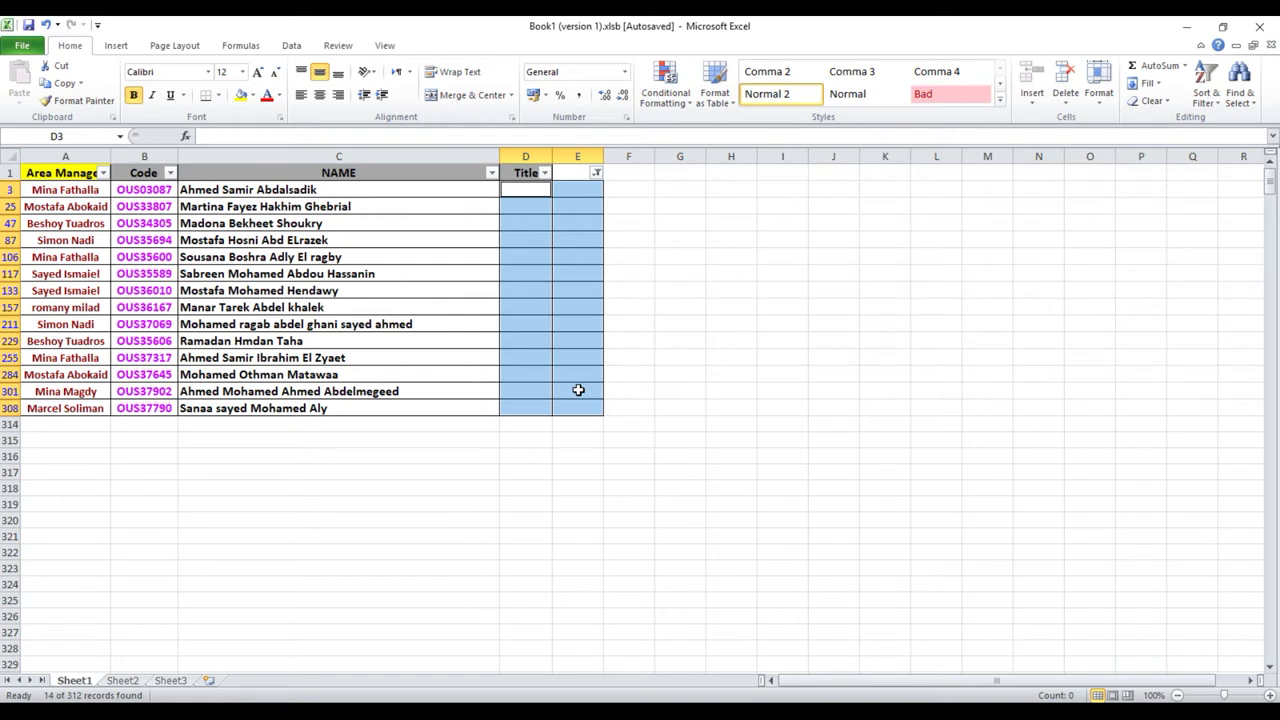
key(ctrl+z)
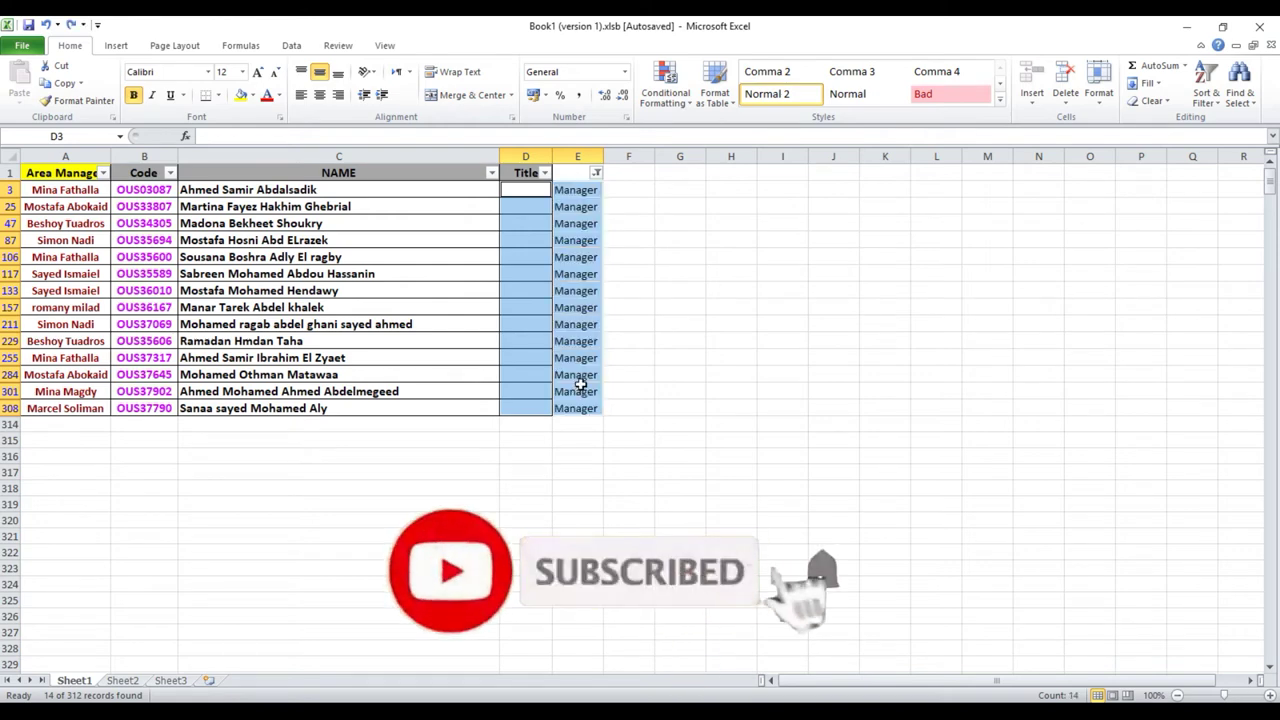
drag(596, 190, 544, 190)
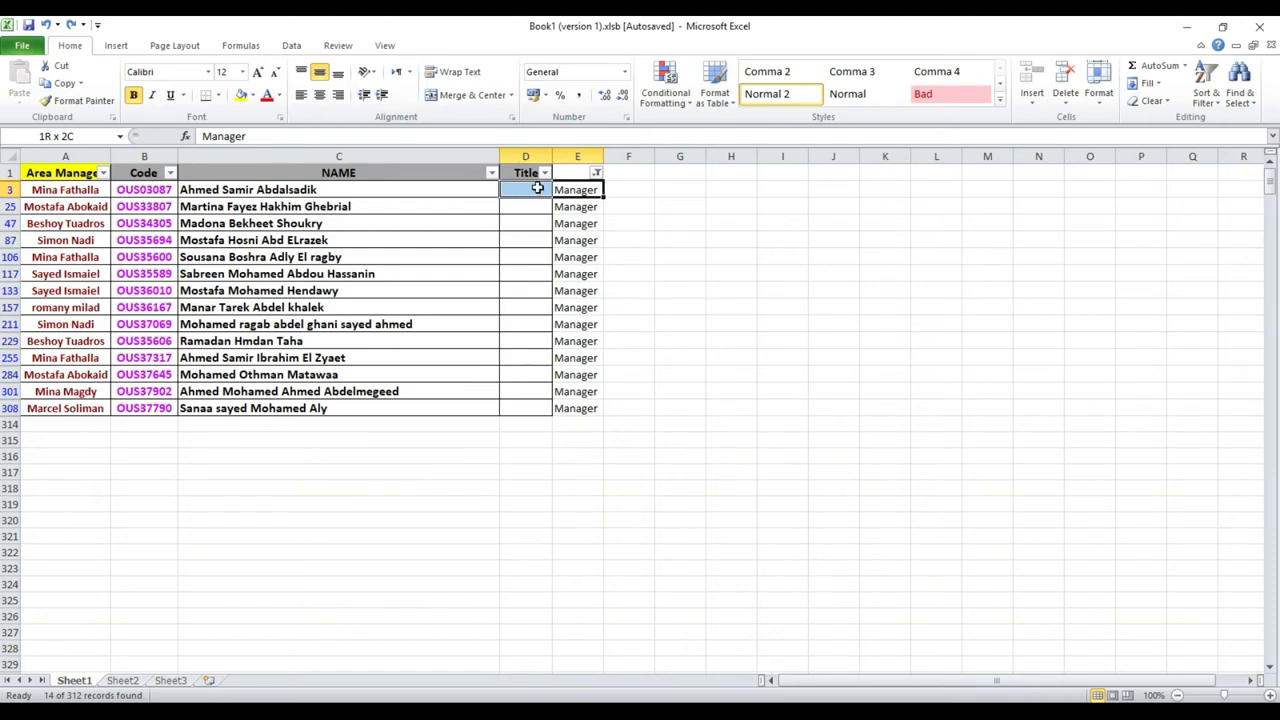
Fill the blank Title cells left from column E's Manager values using Fill > Left
drag(571, 190, 543, 408)
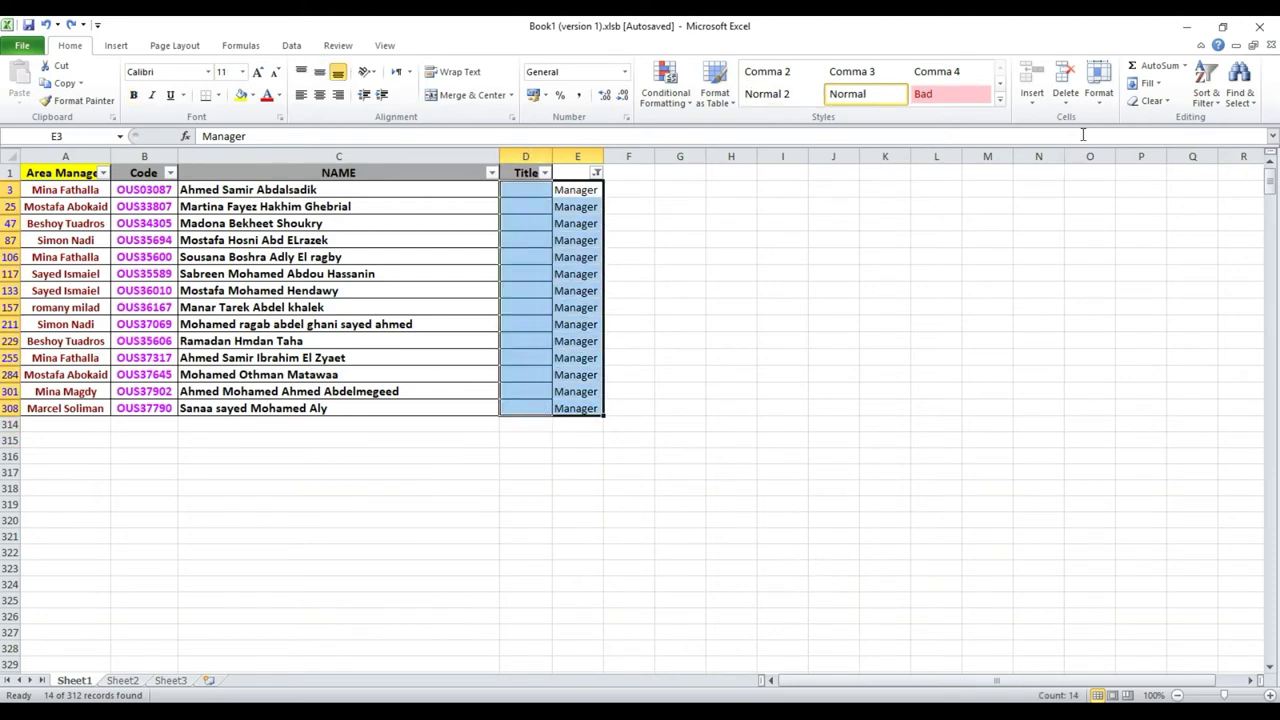
click(1145, 83)
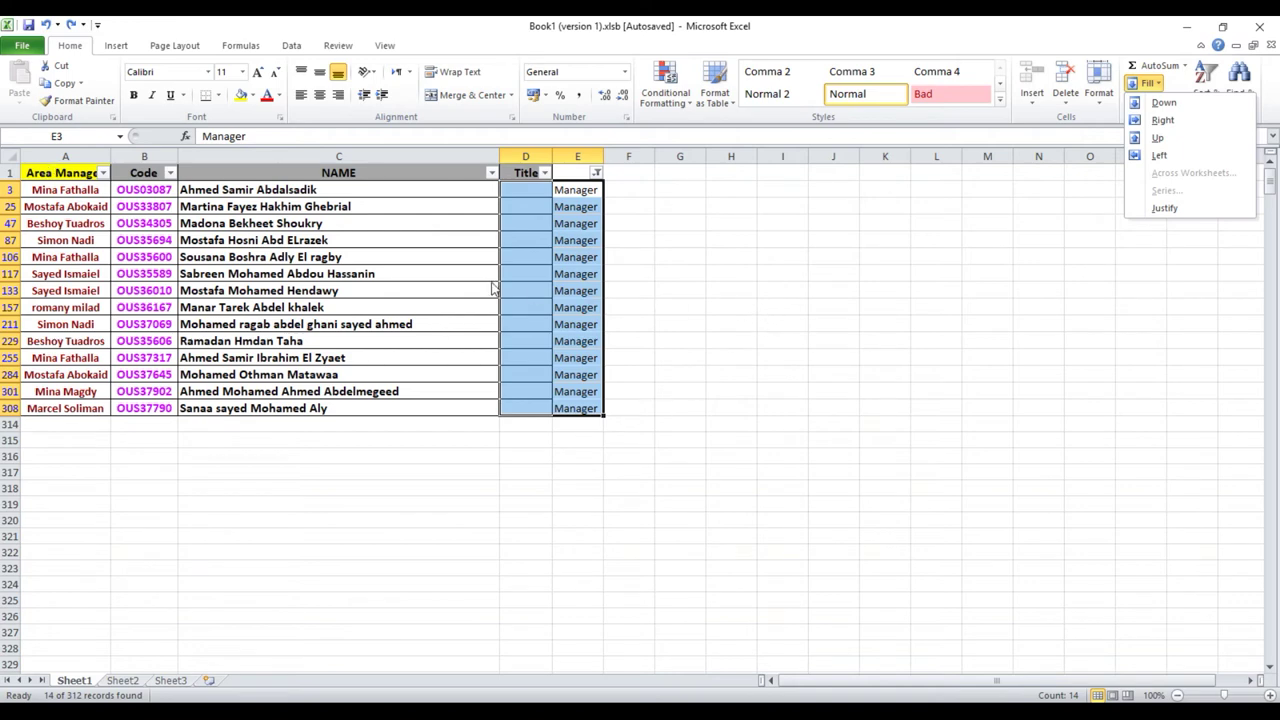
click(1158, 155)
click(730, 340)
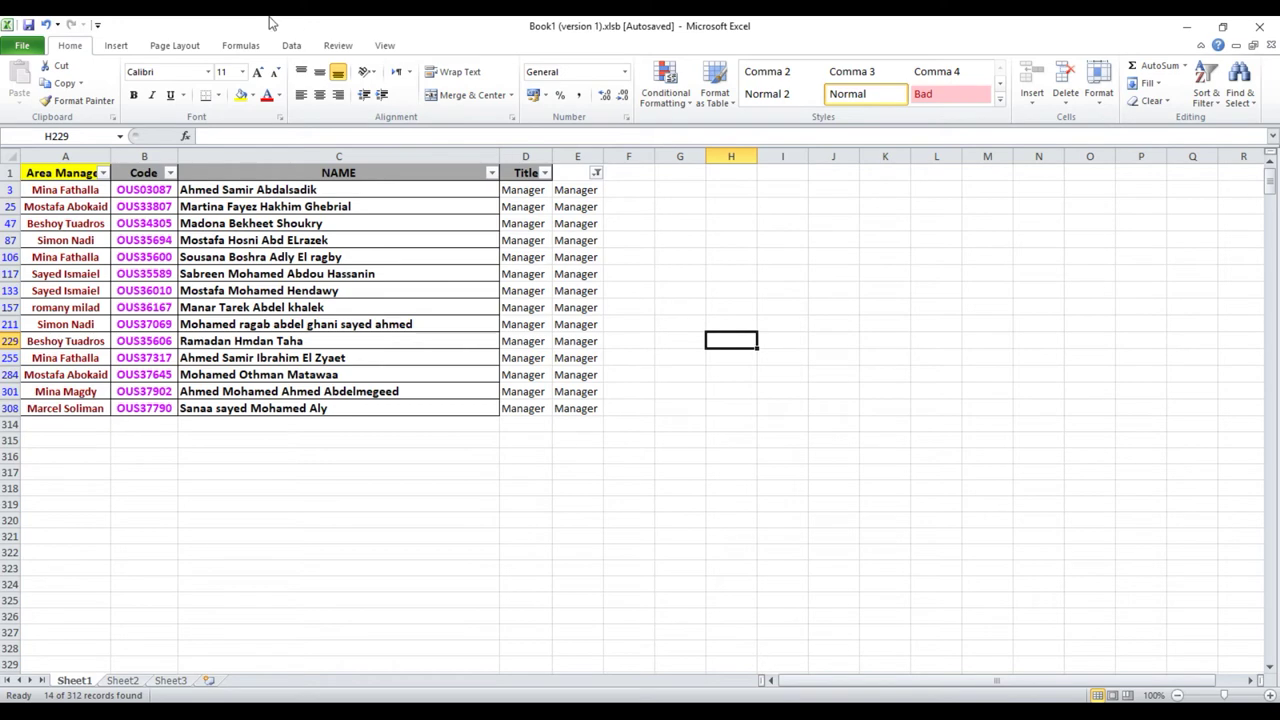
Clear the filter with Data > Clear and delete the value in E3
click(291, 45)
click(455, 65)
click(579, 207)
key(Delete)
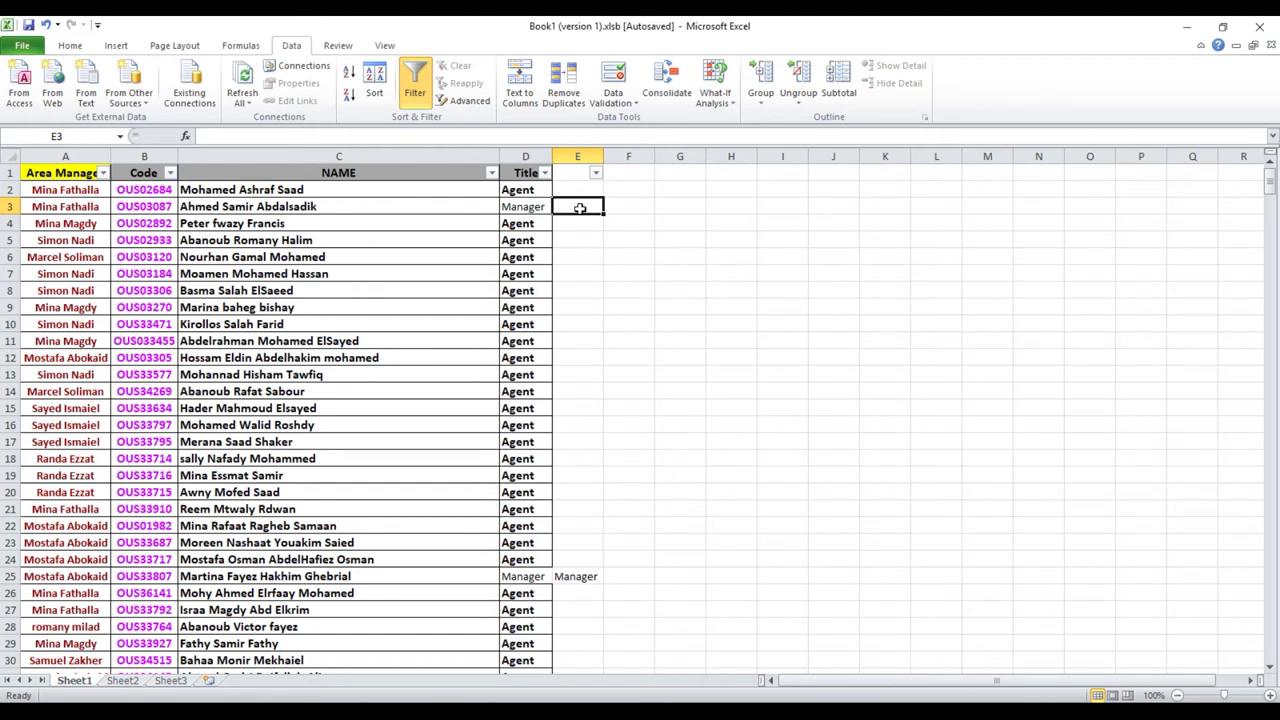
Undo back to the filtered view and copy column E's Manager values to D321
key(ctrl+z)
key(ctrl+z)
click(45, 24)
key(ctrl+c)
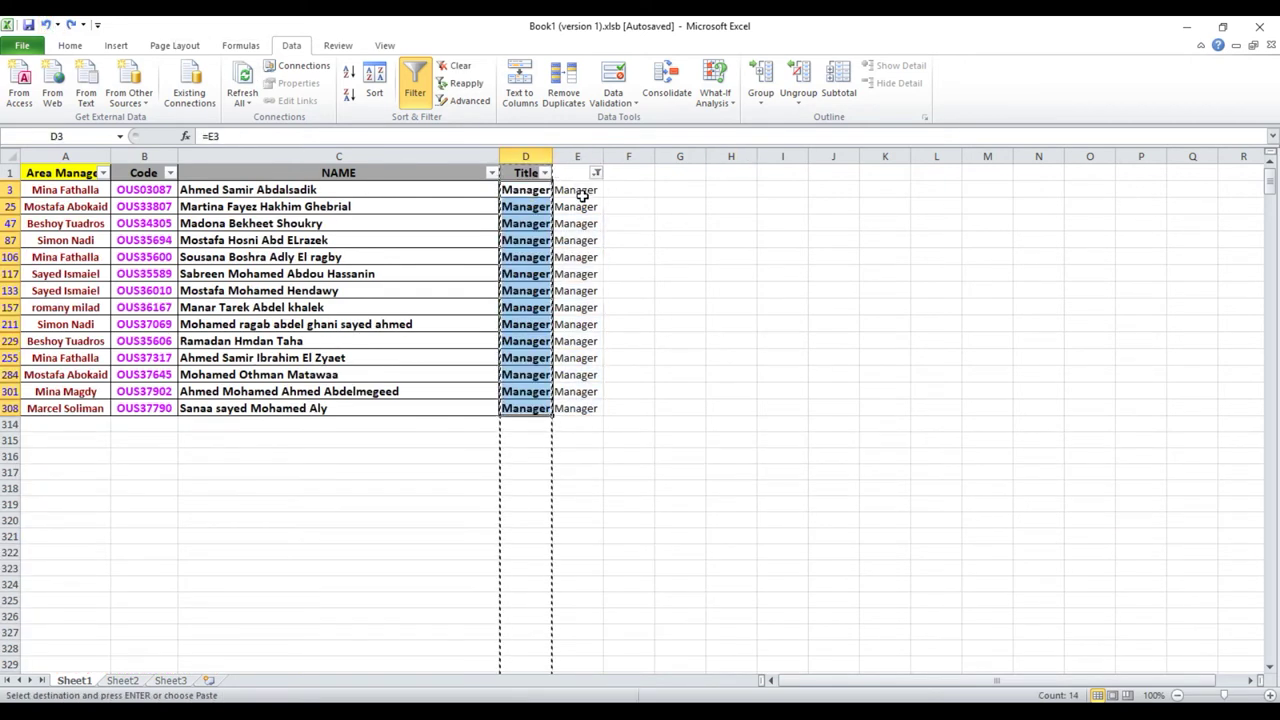
drag(586, 190, 583, 410)
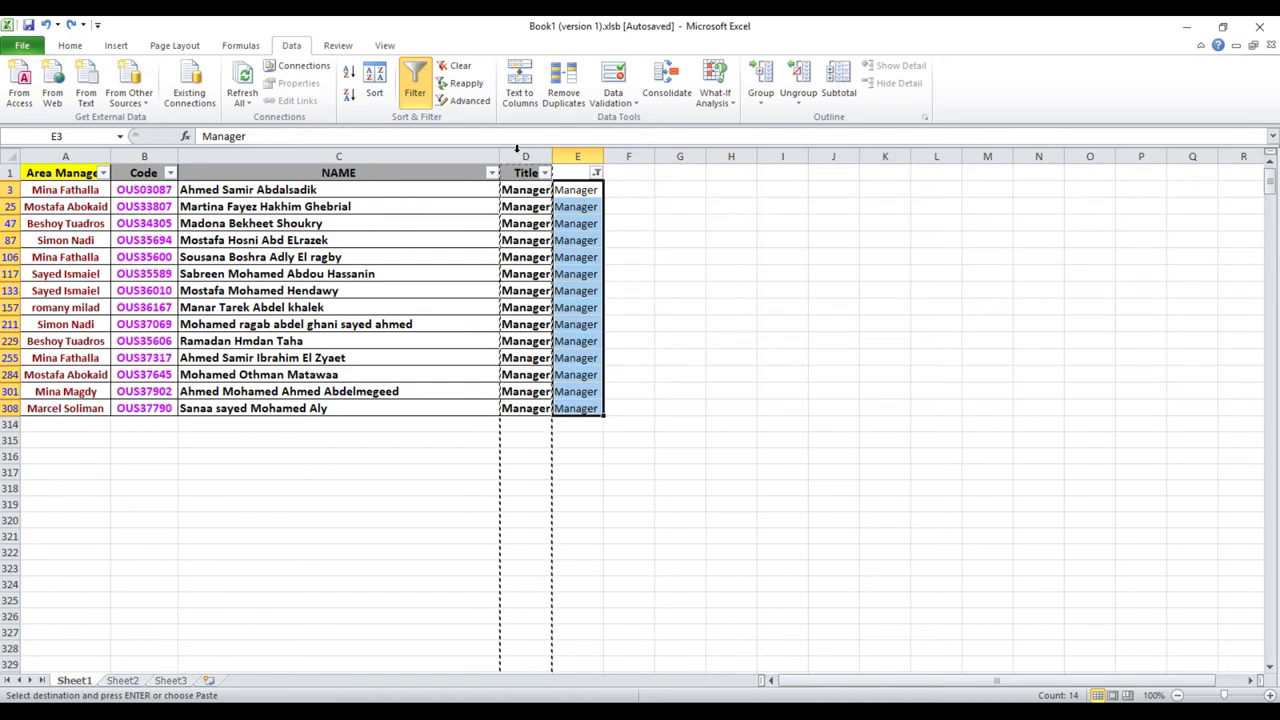
drag(600, 190, 589, 405)
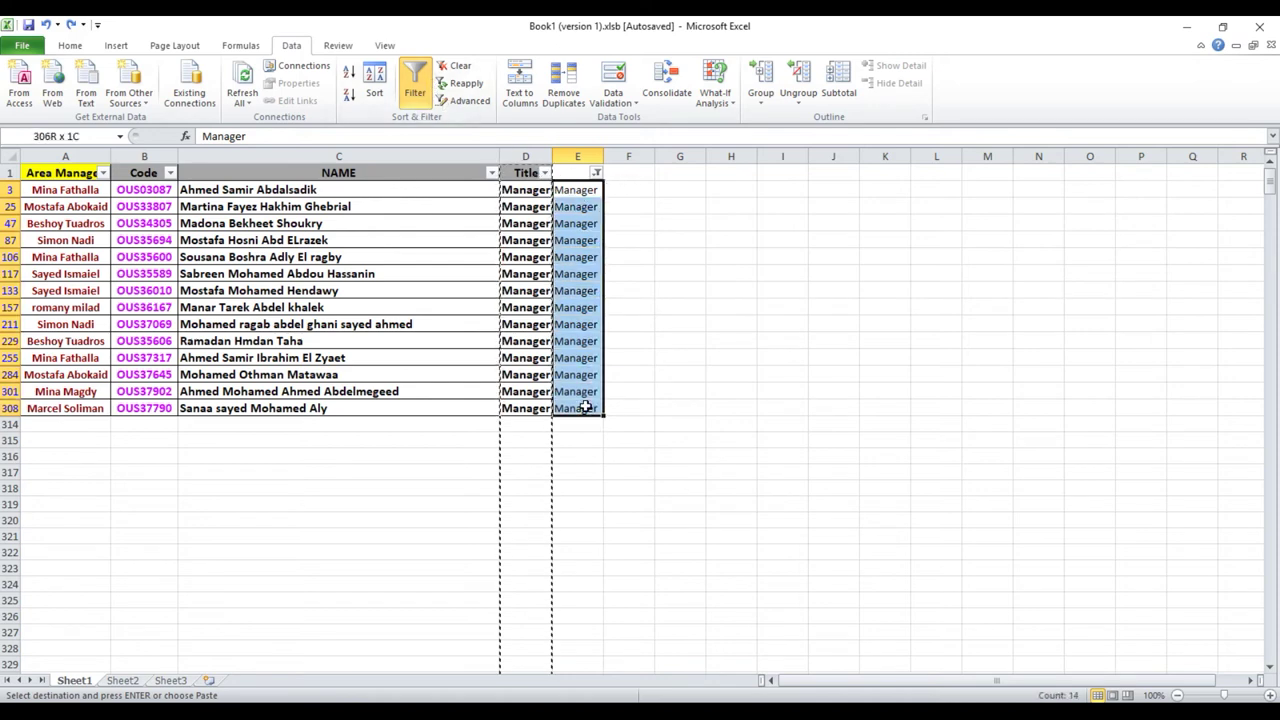
right_click(578, 186)
click(610, 213)
right_click(515, 521)
click(573, 309)
scroll(582, 496, down, 1)
scroll(585, 491, up, 2)
Delete column E's contents, cancel a stray entry, paste back, and select cells from D321
click(577, 156)
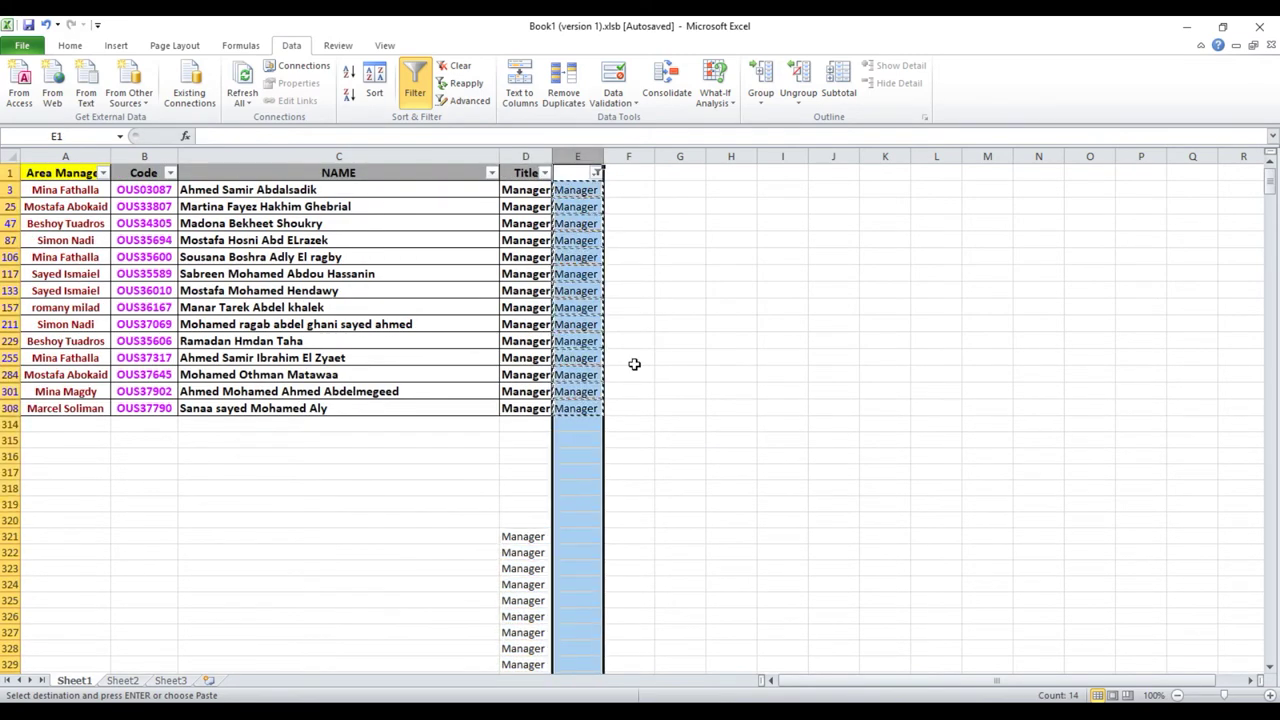
key(Delete)
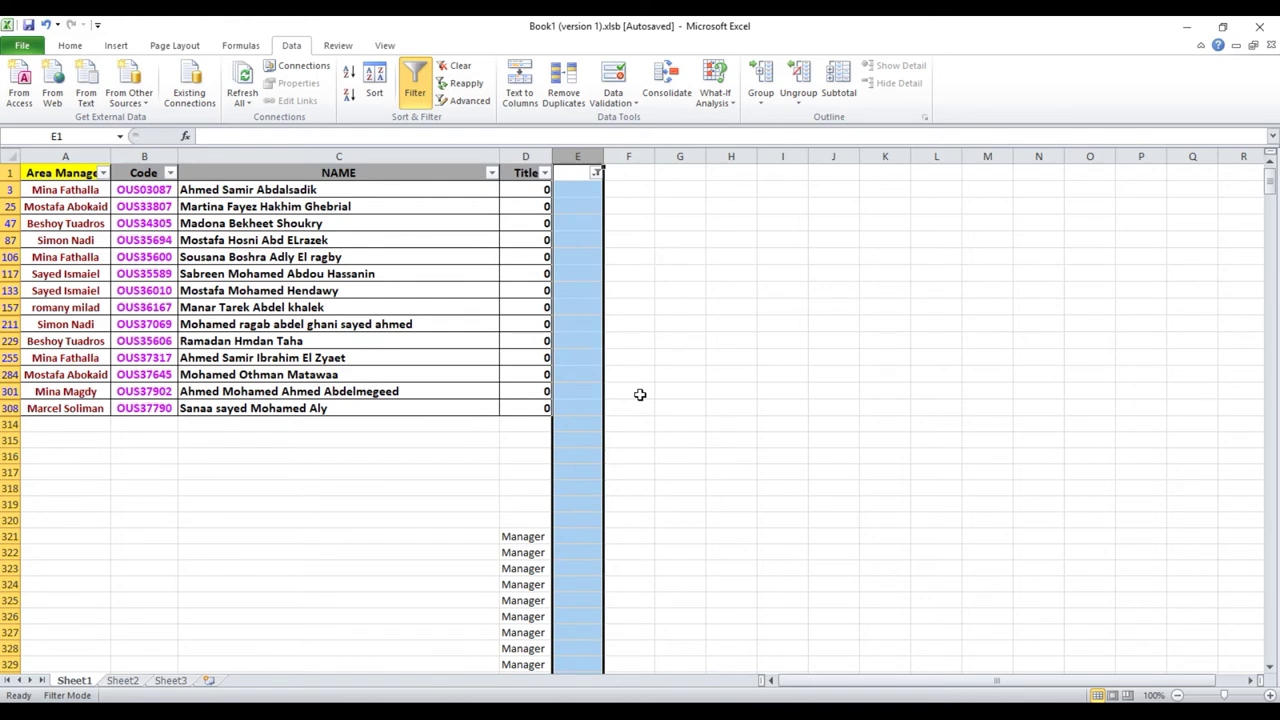
text(z)
key(Escape)
key(ctrl+v)
drag(525, 536, 525, 664)
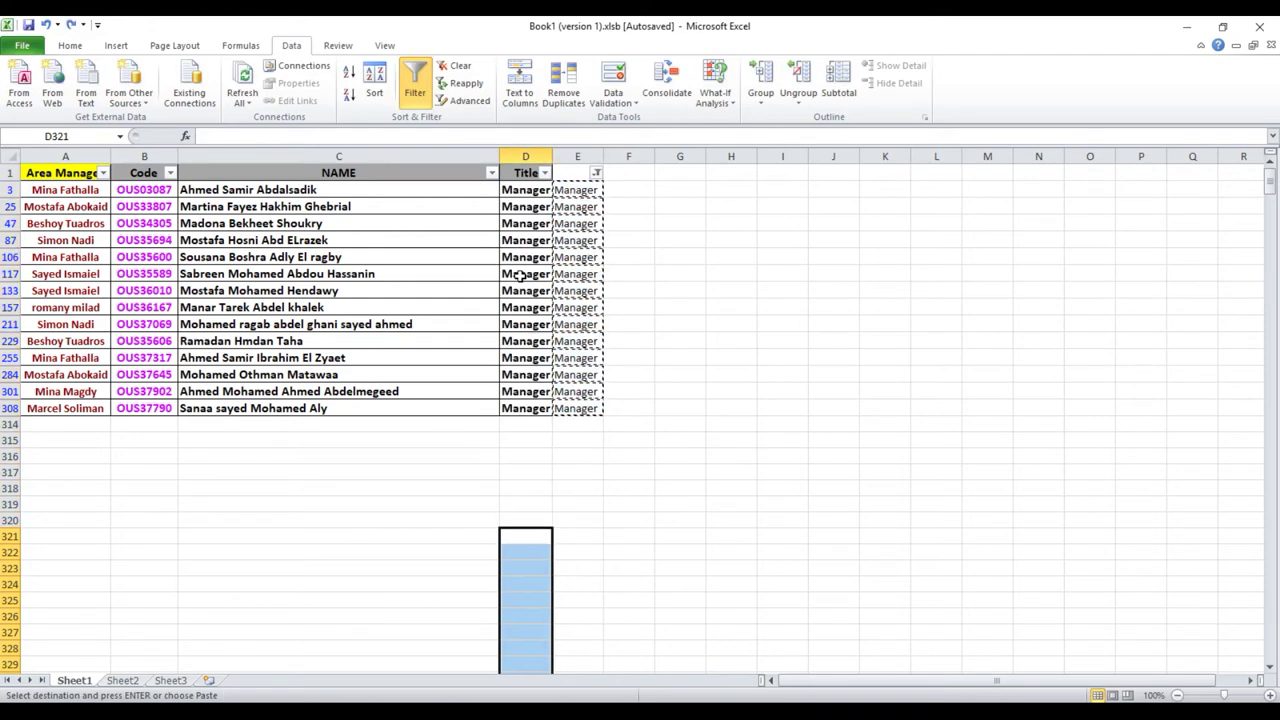
Undo once more and toggle Data > Filter off and back on
click(47, 24)
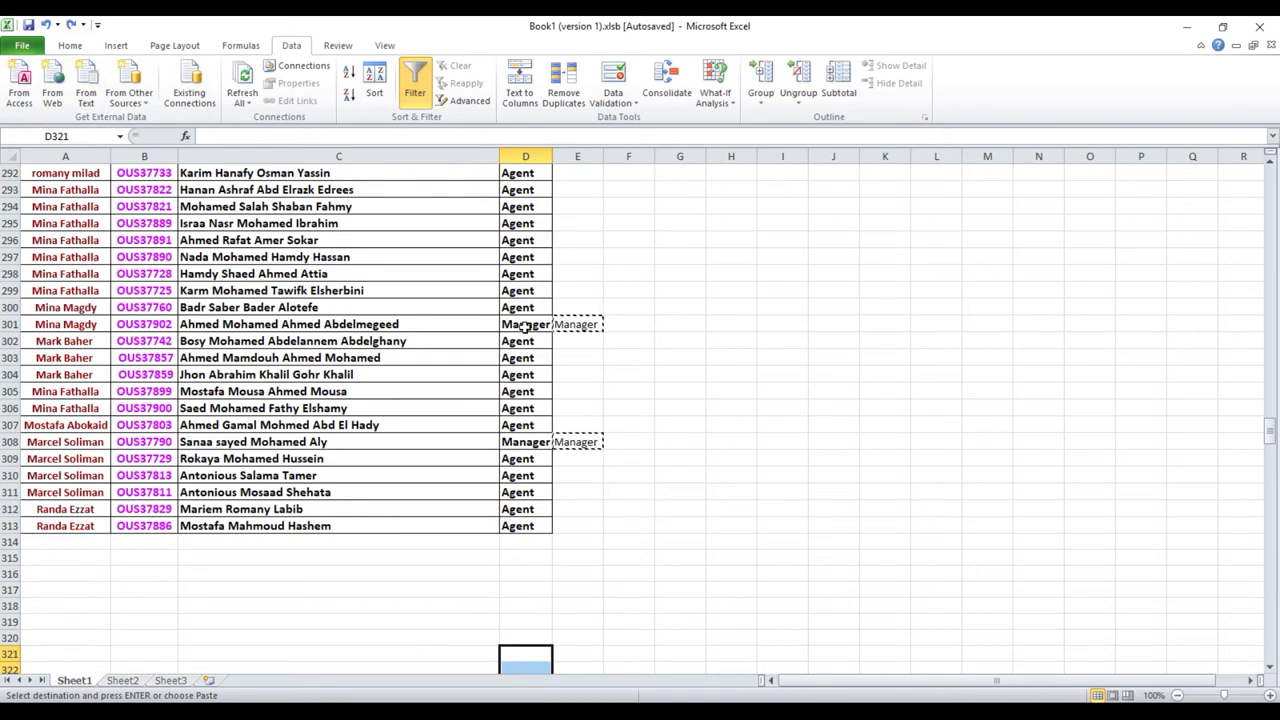
click(415, 85)
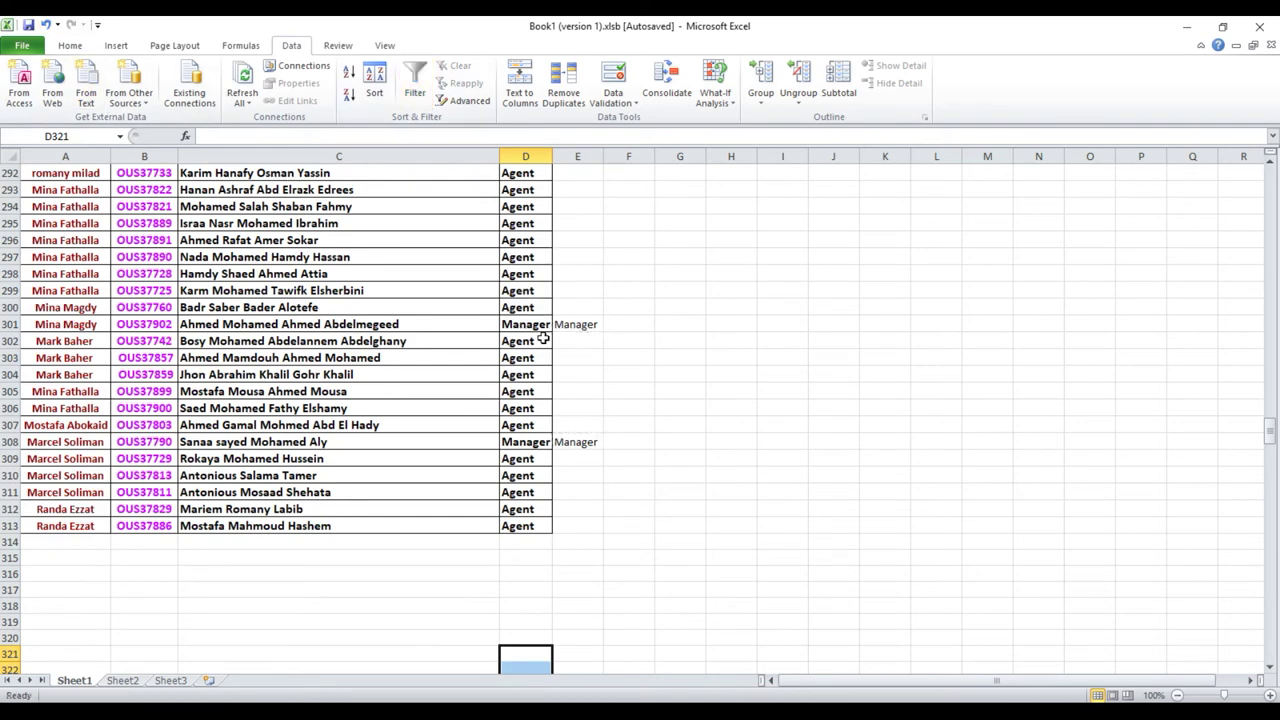
click(597, 238)
click(531, 266)
click(415, 85)
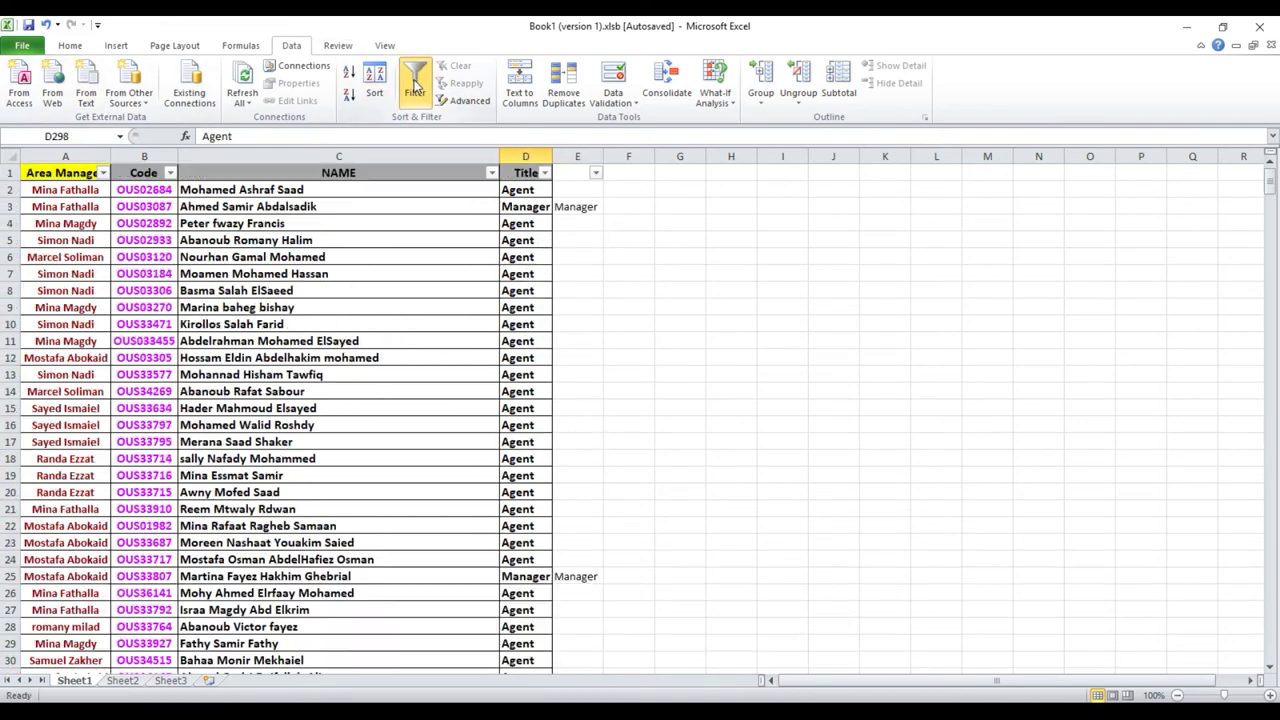
Filter column E to exclude (Blanks) and delete the Title cells of the Manager rows
click(596, 173)
click(448, 345)
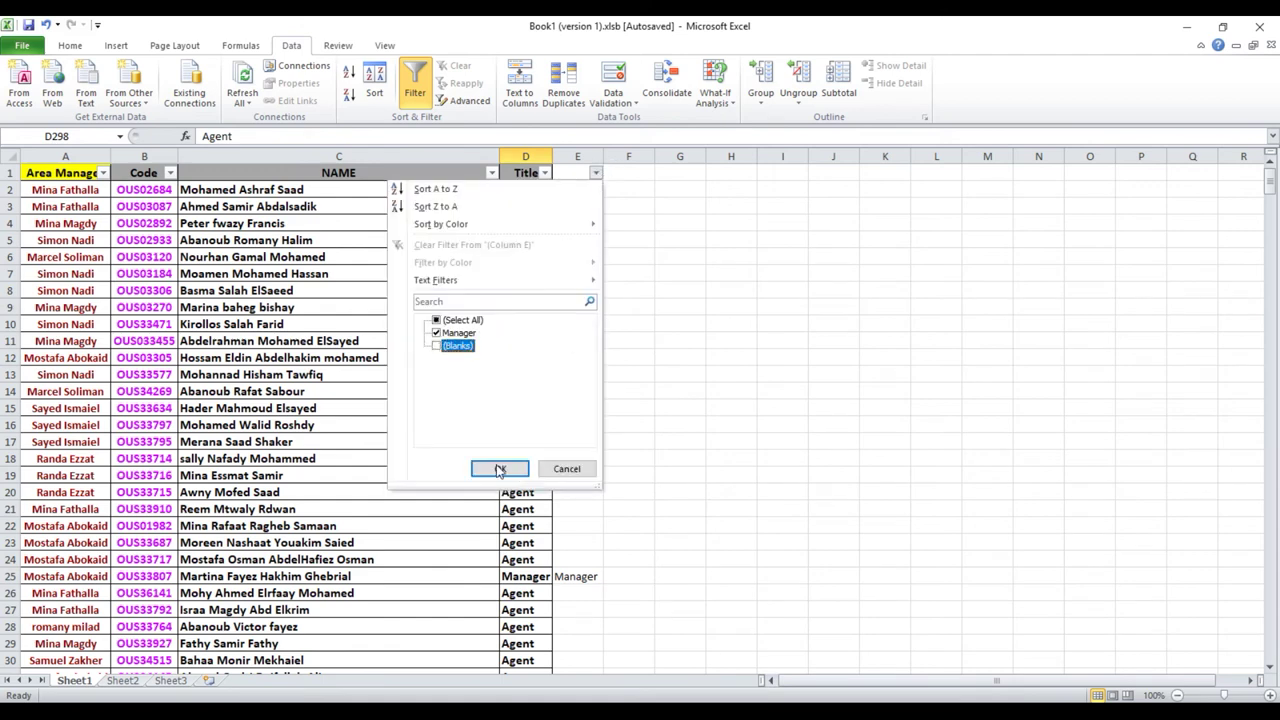
click(500, 468)
drag(527, 190, 508, 408)
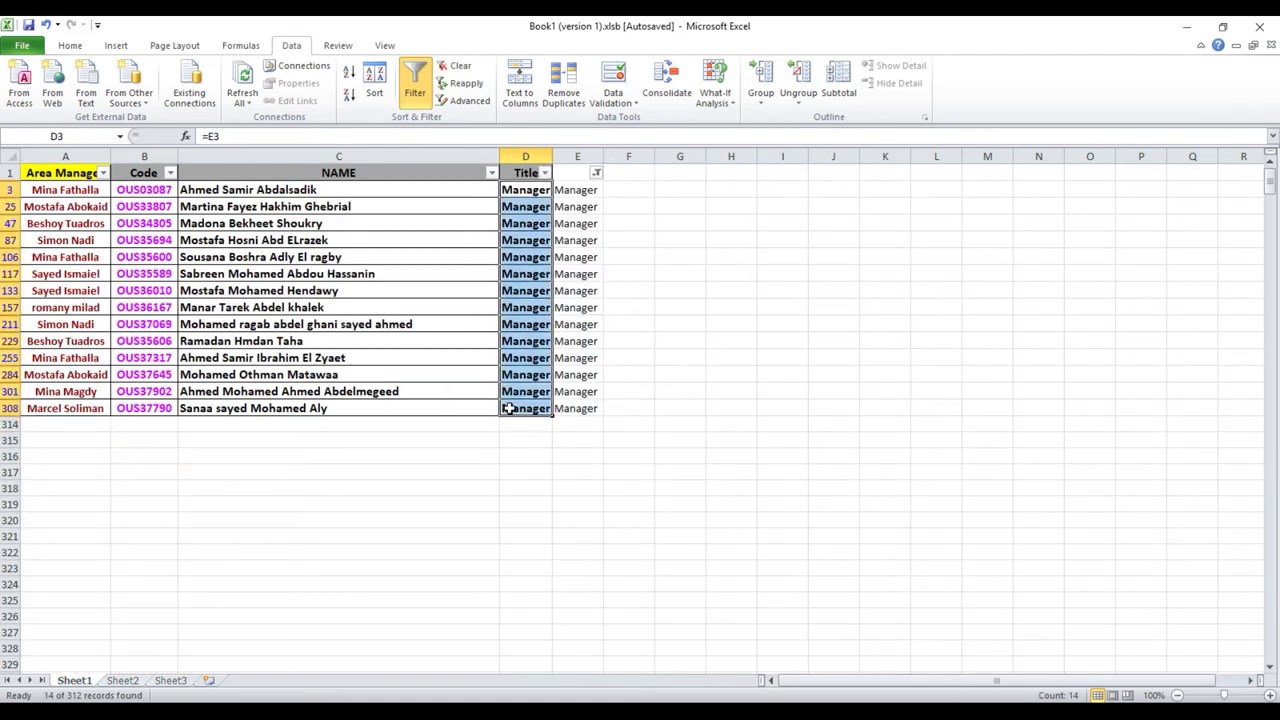
key(Delete)
Copy the visible column E Manager values and paste them below the table at D323
drag(580, 192, 566, 403)
right_click(576, 330)
click(612, 354)
right_click(539, 564)
click(566, 343)
Delete the Manager values from the visible column E cells E3:E308
click(575, 374)
drag(585, 190, 585, 407)
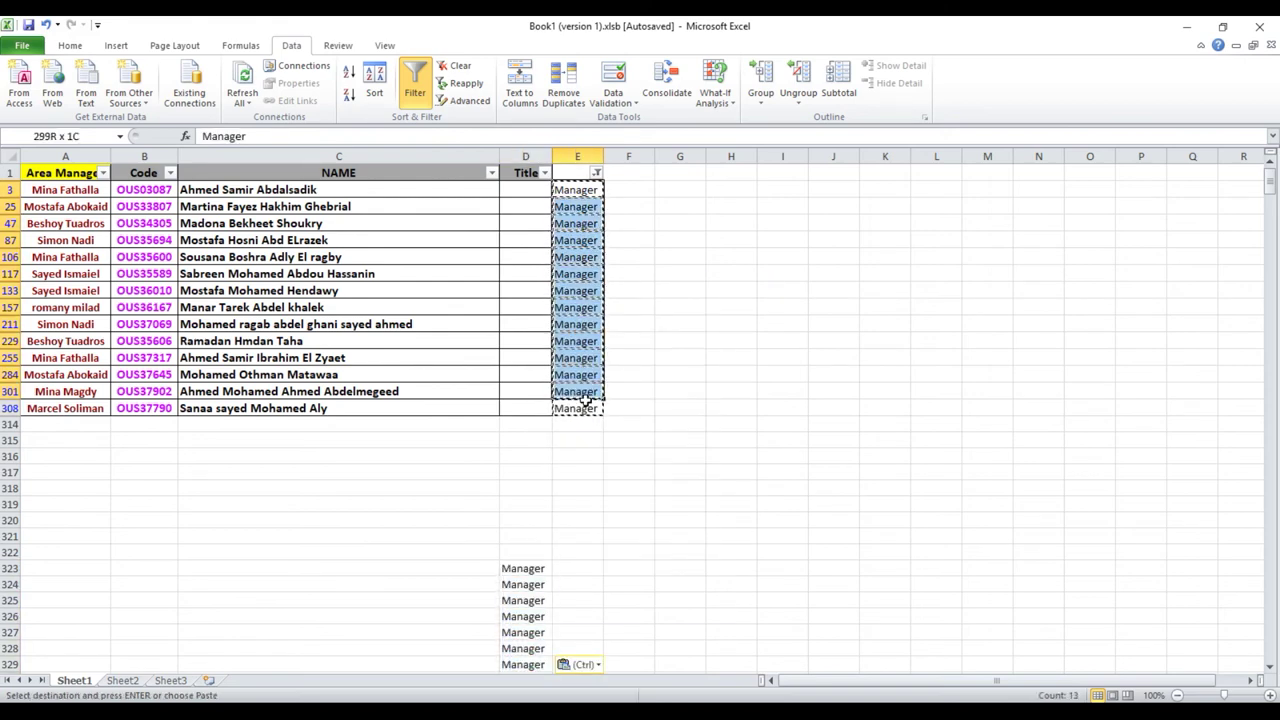
key(Delete)
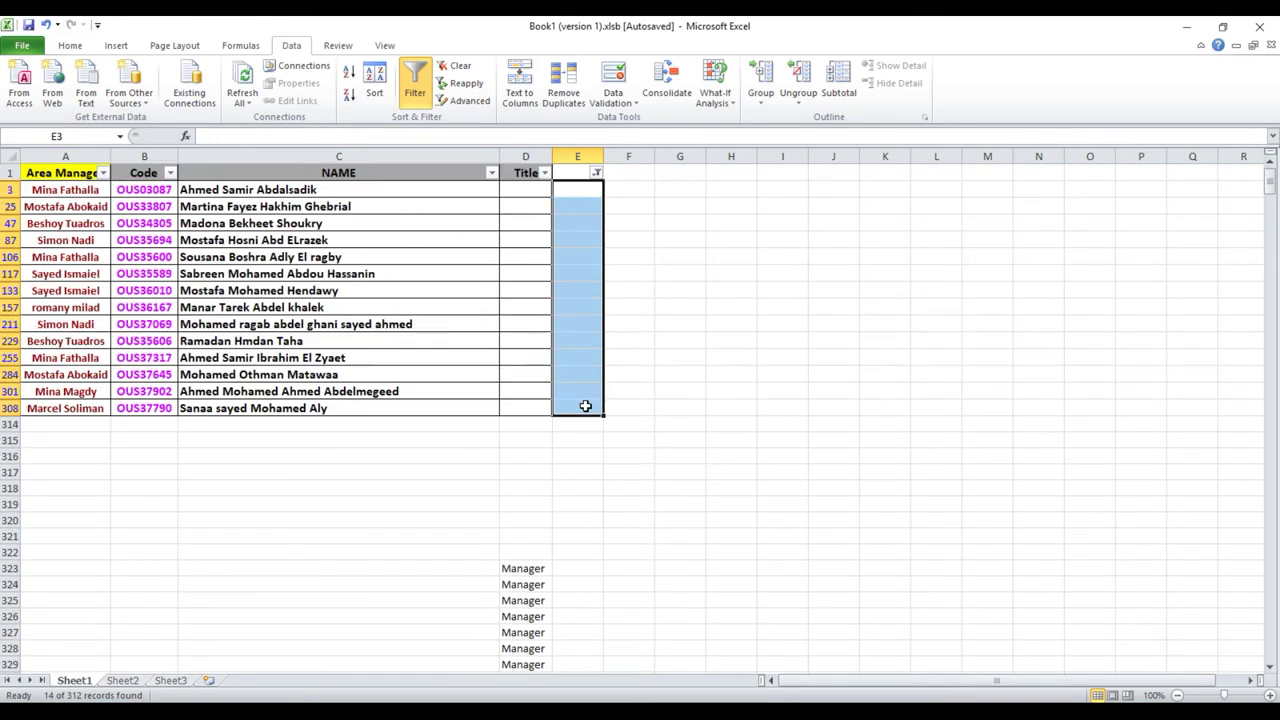
scroll(469, 546, down, 2)
scroll(490, 548, up, 2)
drag(511, 190, 520, 407)
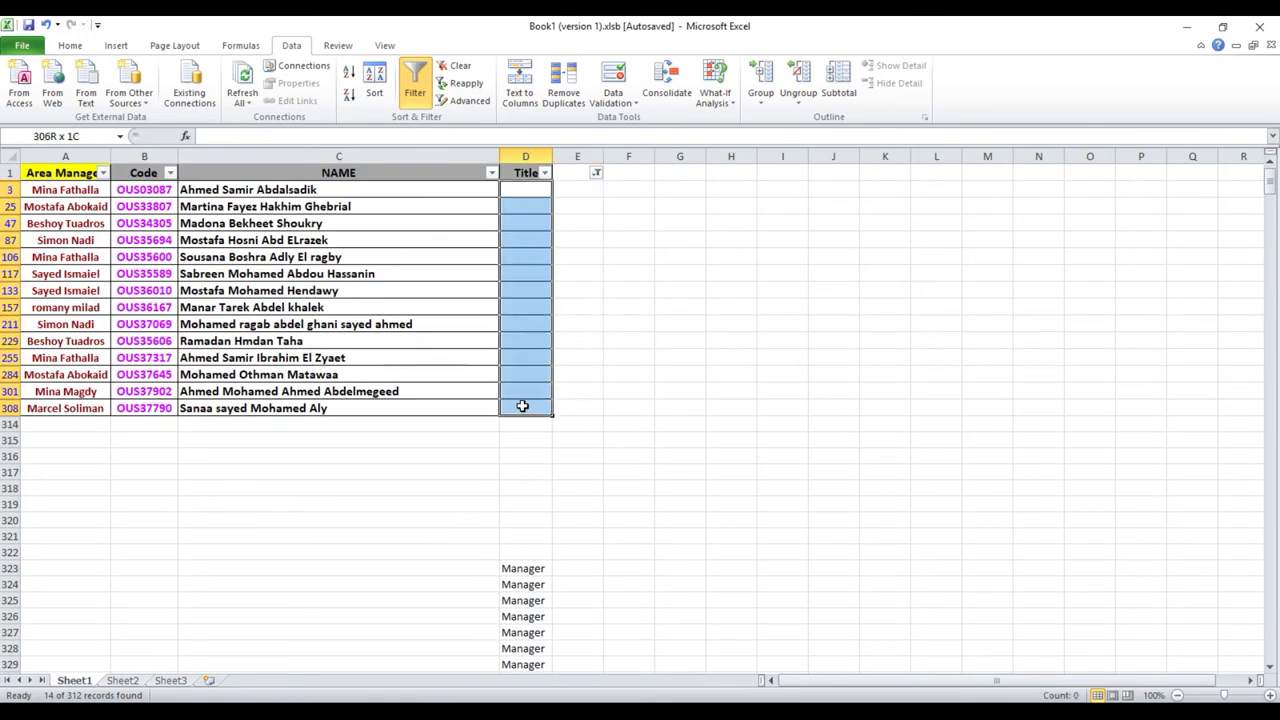
scroll(526, 406, down, 2)
scroll(541, 392, down, 2)
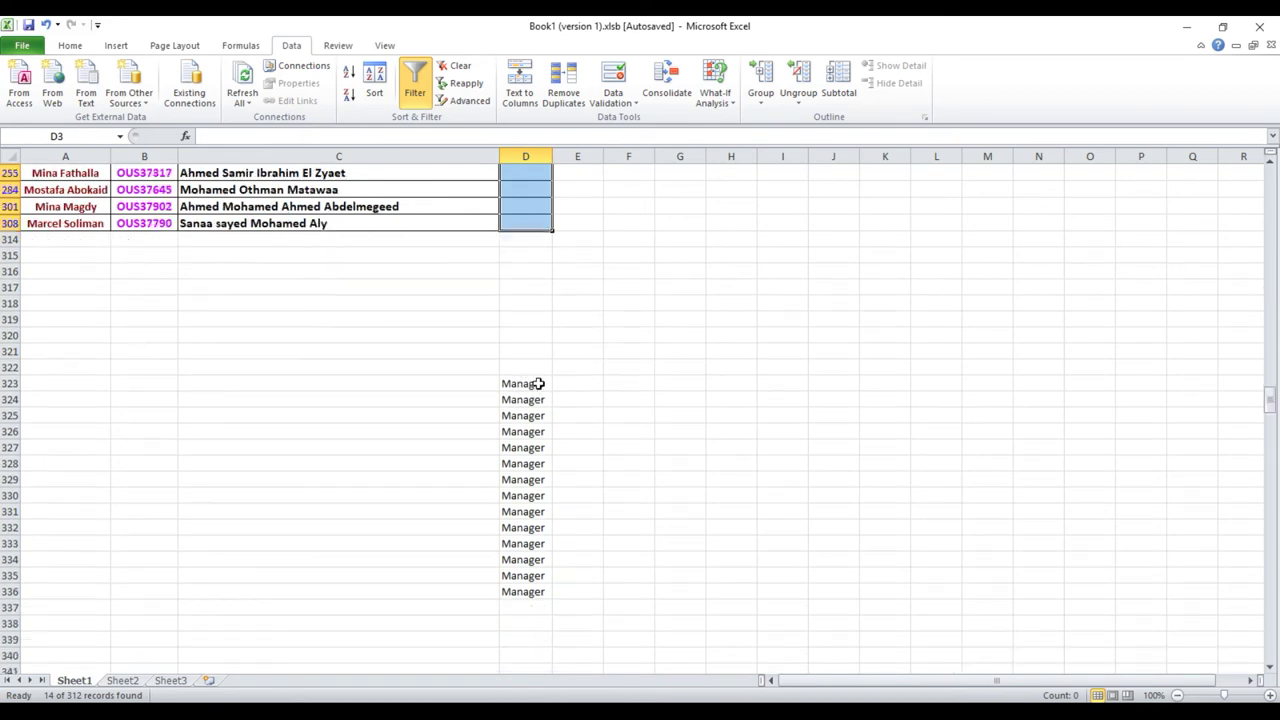
Select D3:D308 with D323:D336, apply Fill > Up for Manager, then clear the filter
drag(538, 383, 518, 589)
scroll(528, 543, up, 3)
scroll(540, 331, up, 1)
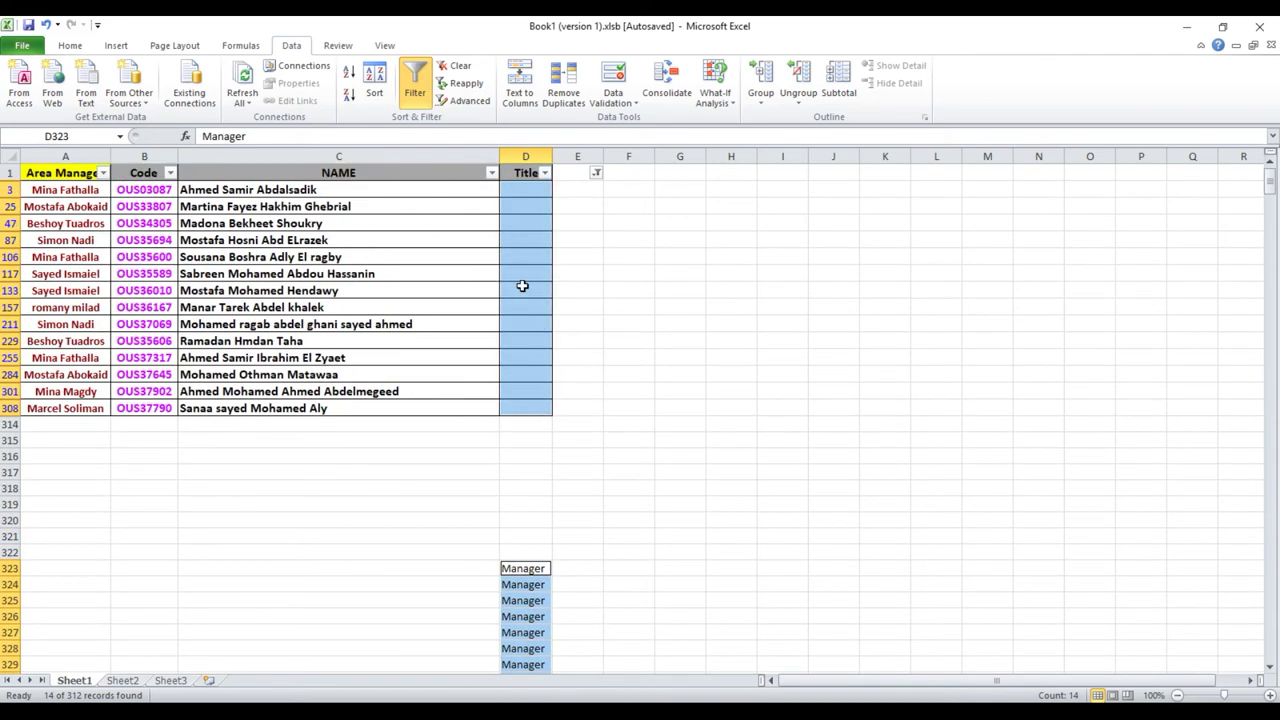
click(70, 45)
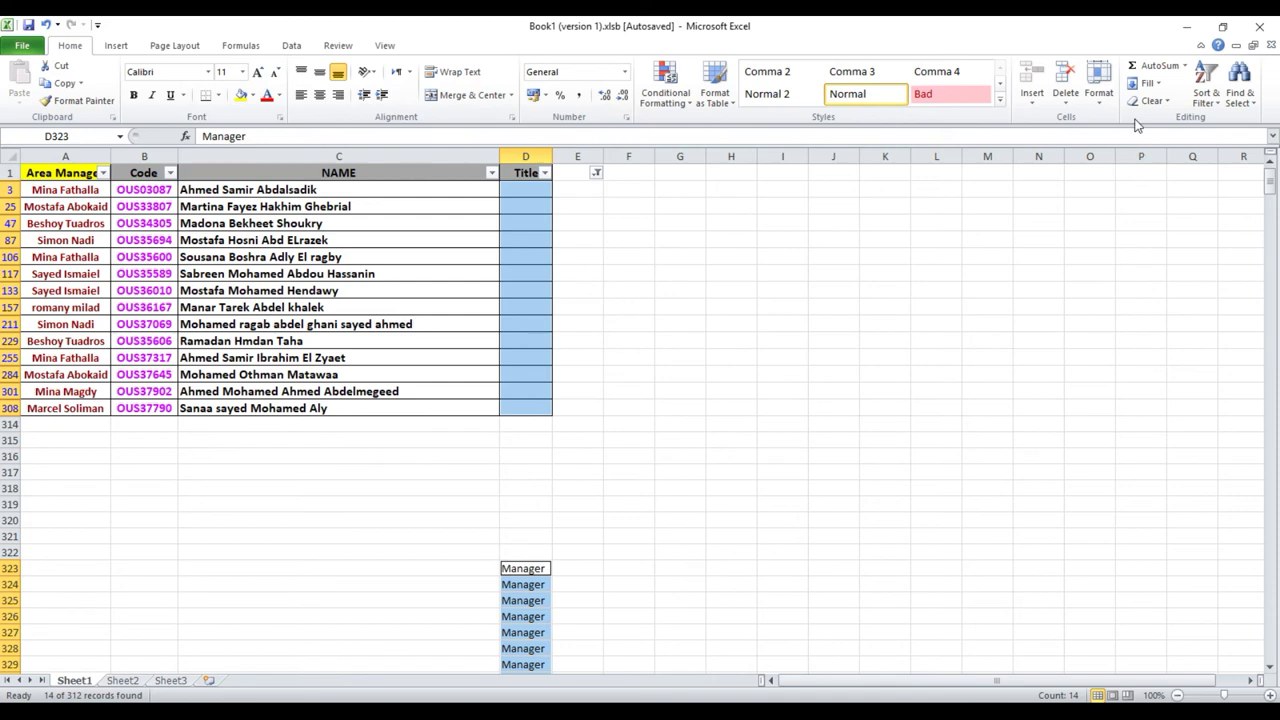
click(1147, 83)
click(1166, 134)
click(541, 301)
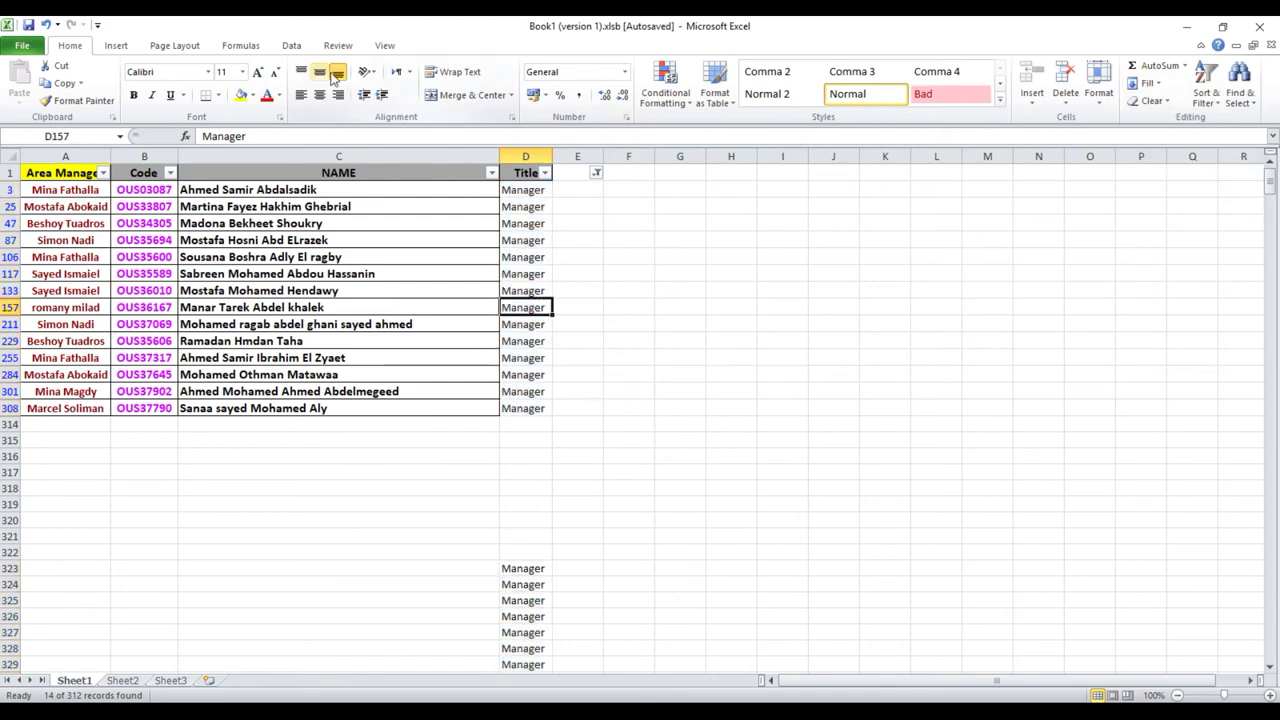
click(289, 47)
click(458, 66)
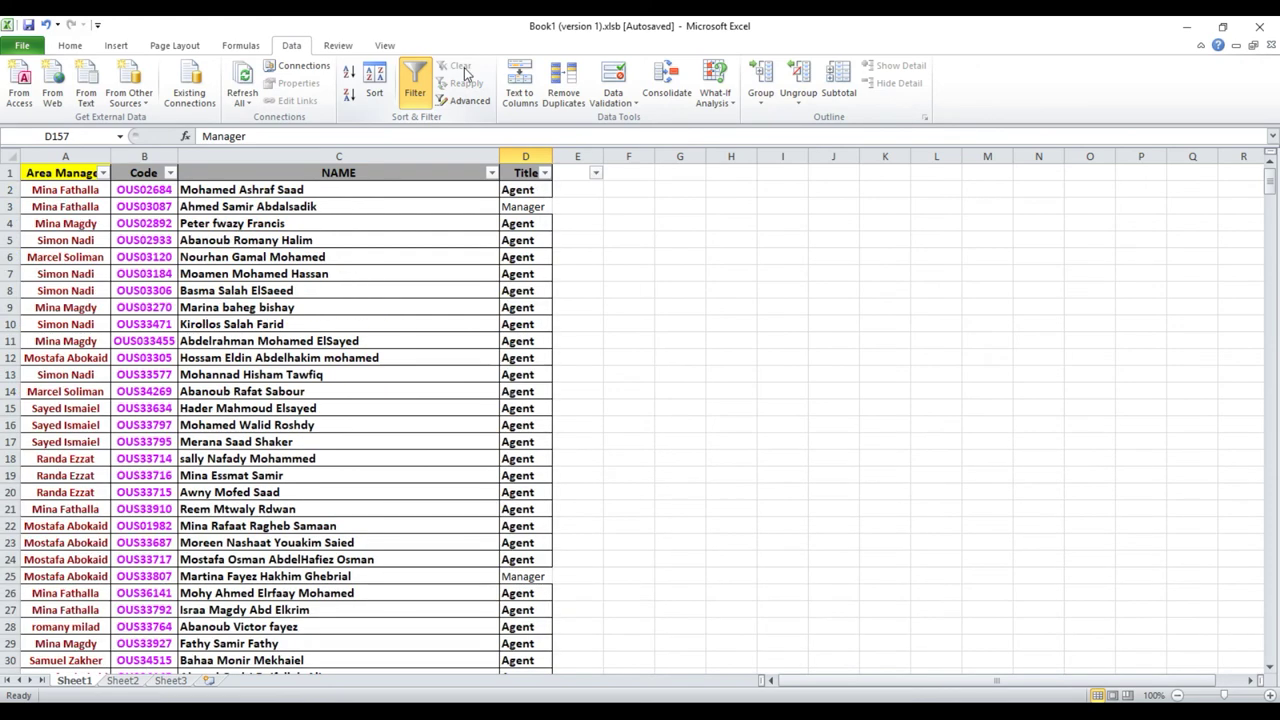